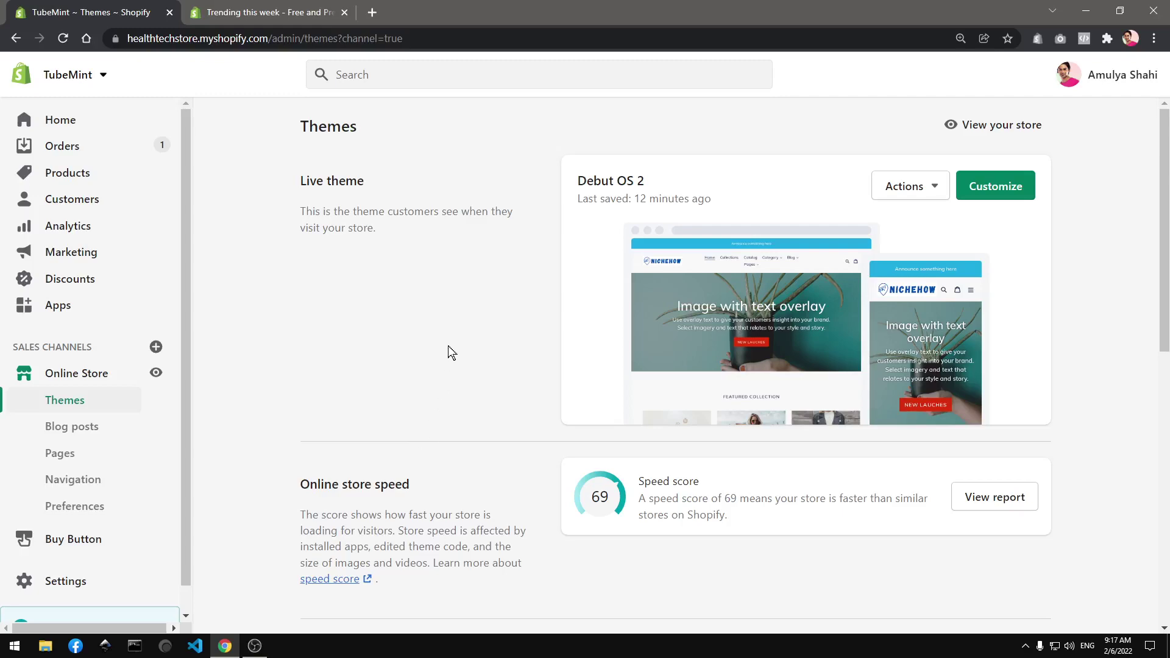
Scroll the Themes page down to the Free themes heading.
scroll(449, 352, down, 7)
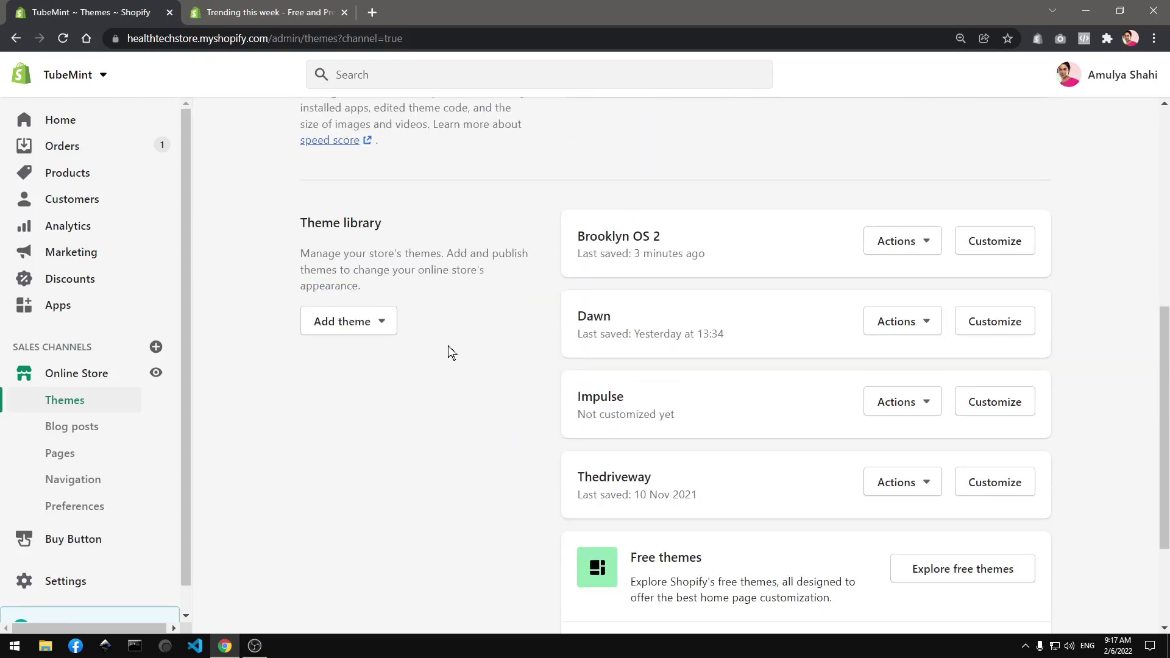
scroll(463, 381, down, 3)
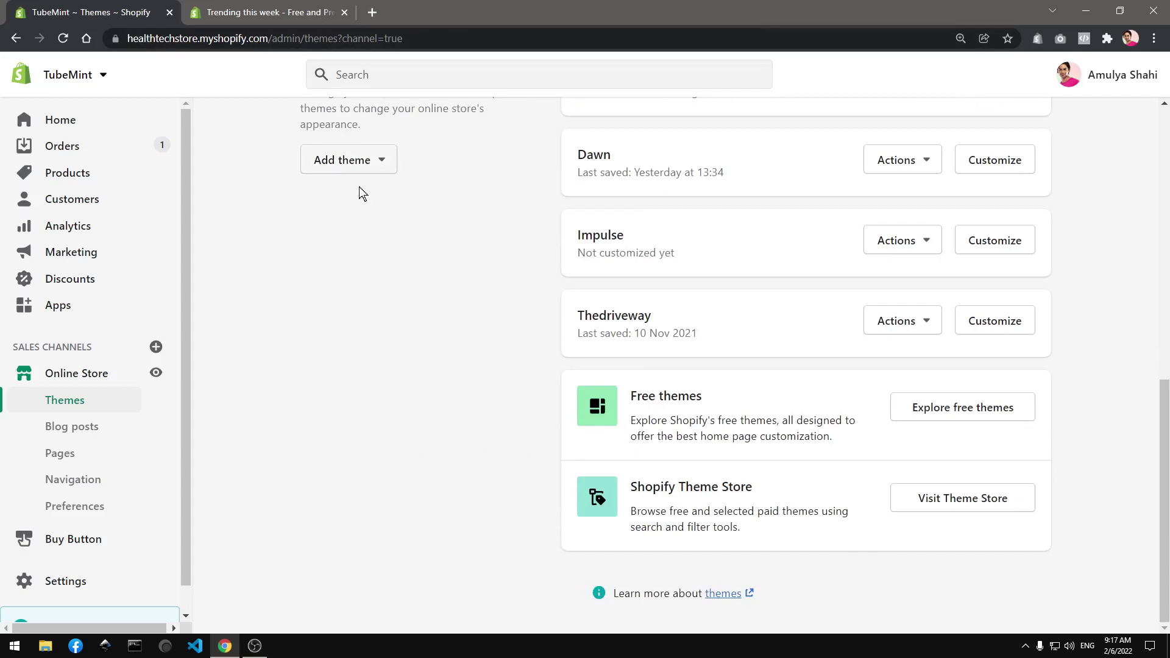
scroll(253, 410, up, 4)
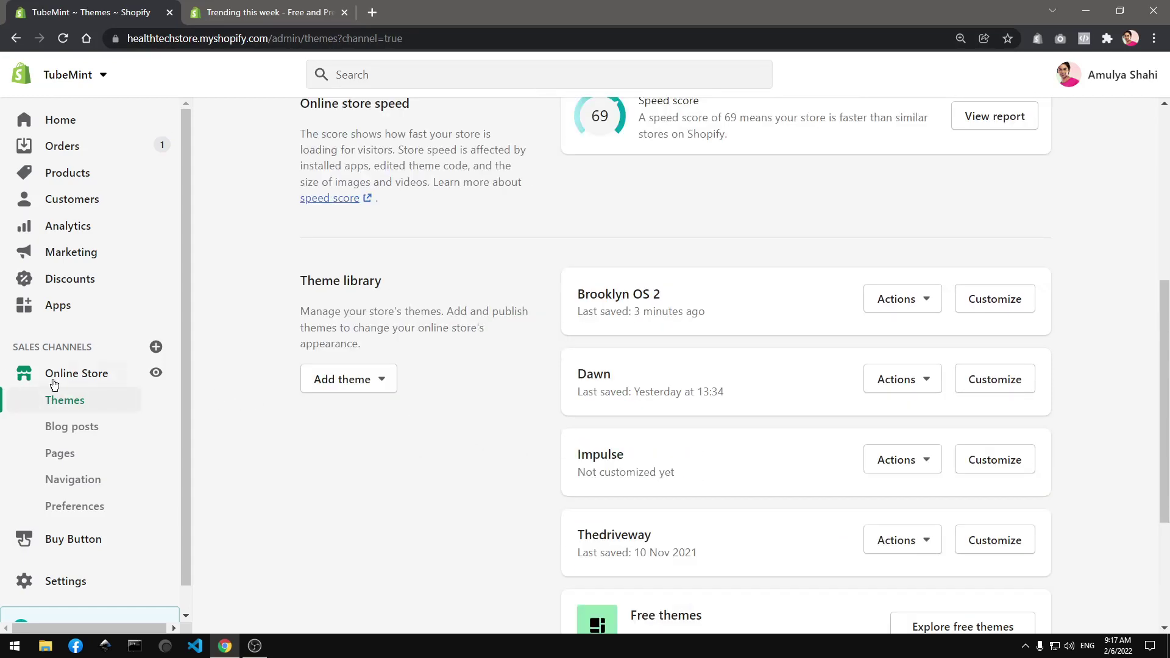
scroll(199, 410, down, 1)
scroll(676, 365, down, 3)
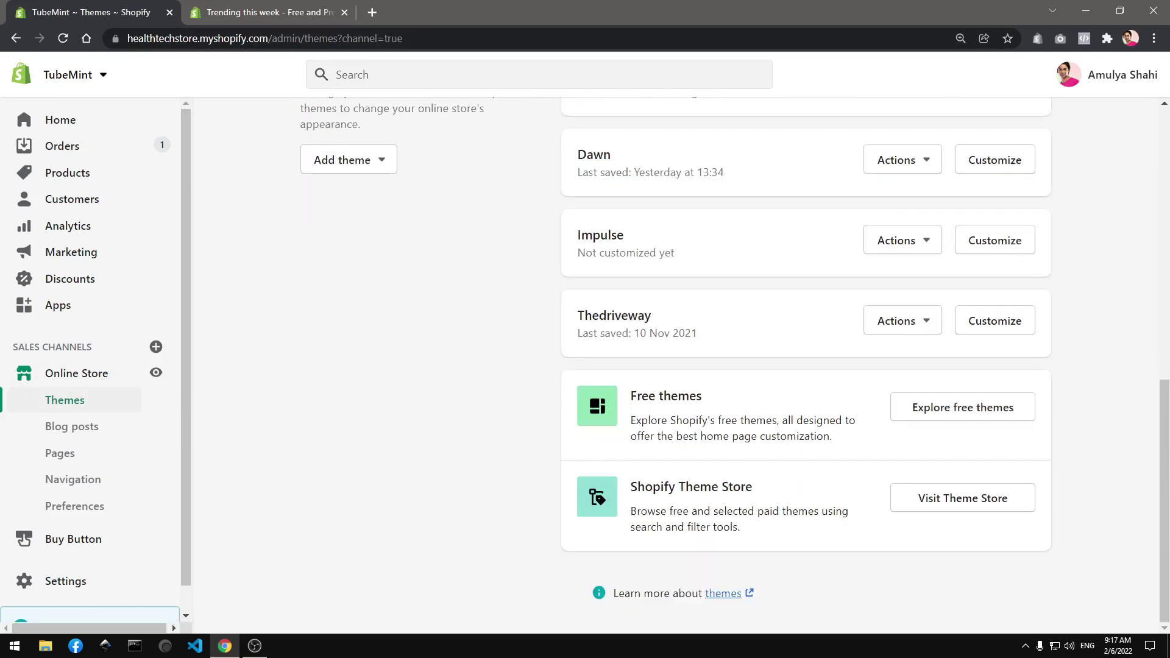
drag(629, 396, 770, 397)
click(843, 395)
Open the free themes gallery showing Craft, Crave, Sense and Dawn.
click(969, 413)
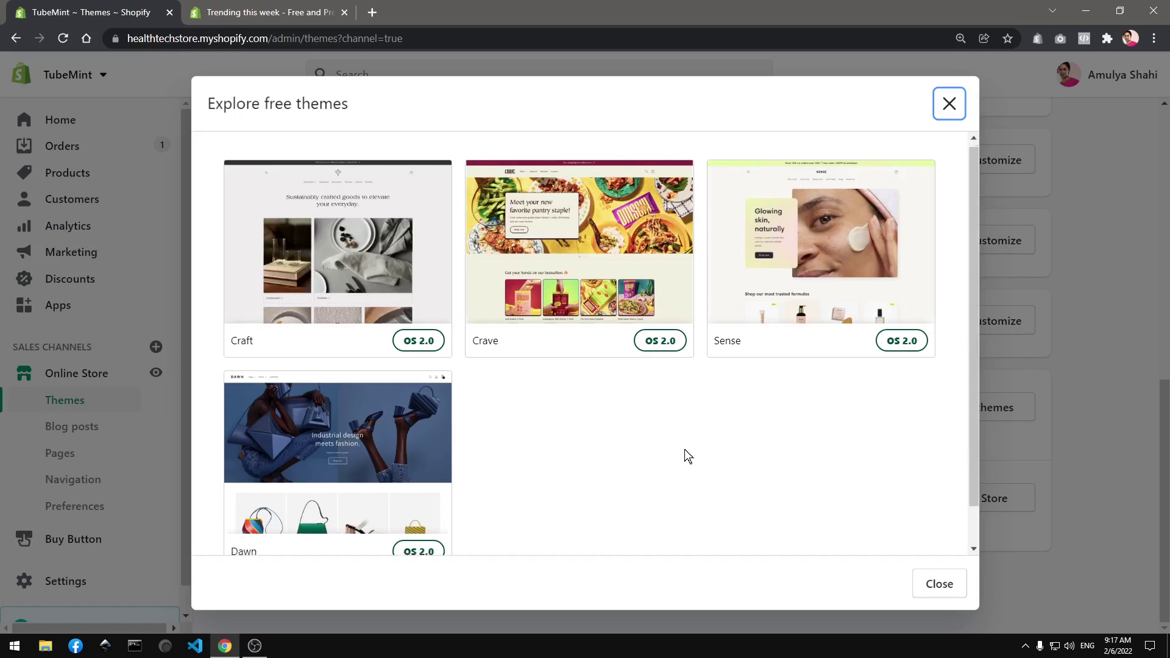
scroll(684, 450, down, 1)
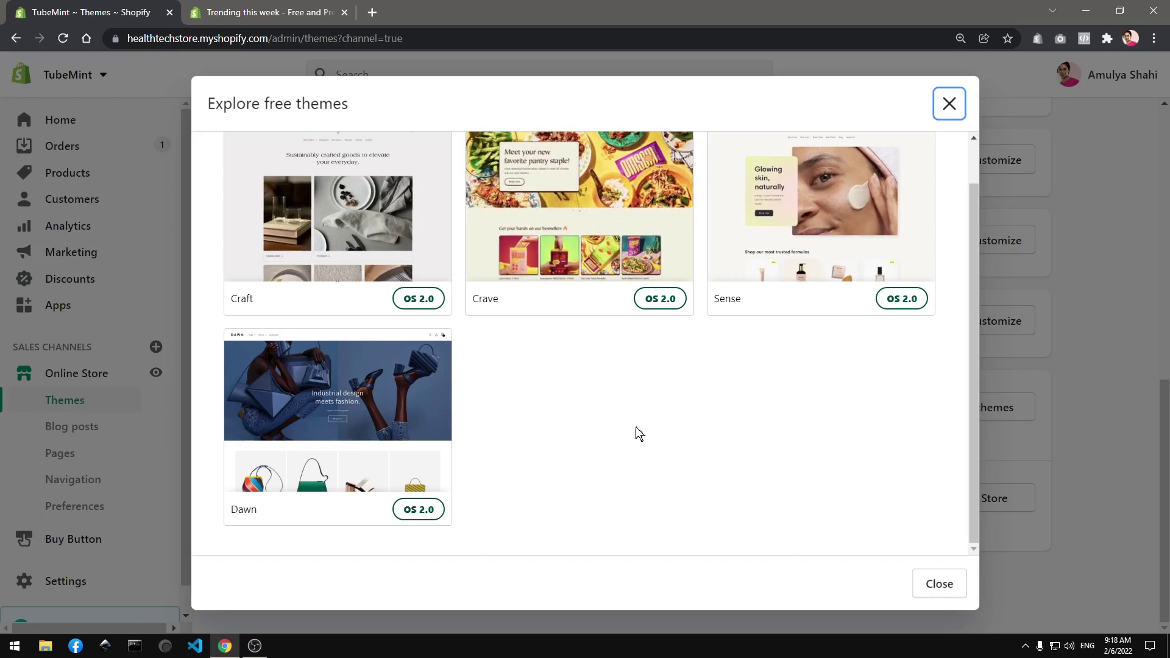
scroll(605, 539, up, 1)
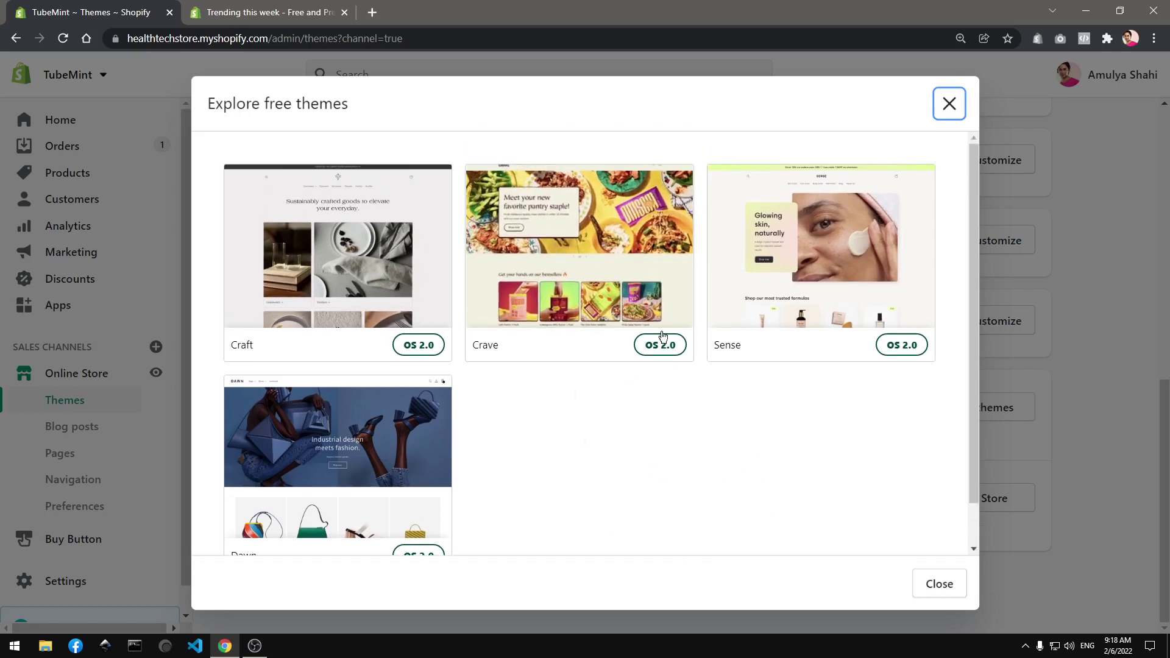
Review the Crave theme's description and features, then add it to the theme library.
click(596, 243)
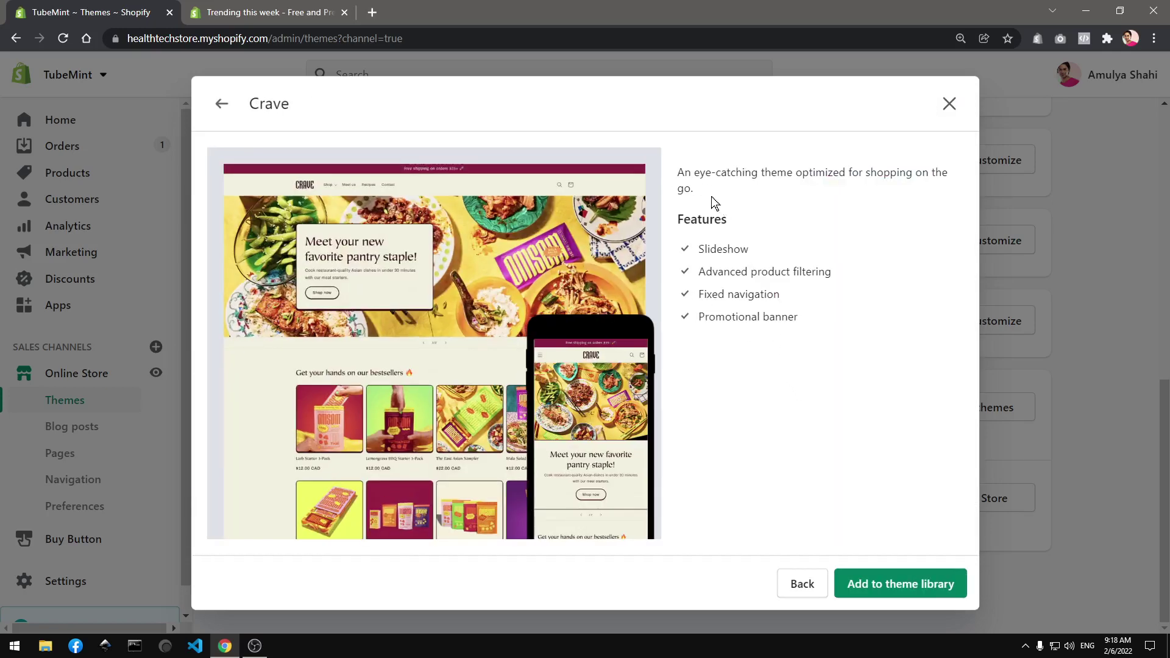
drag(679, 178, 941, 174)
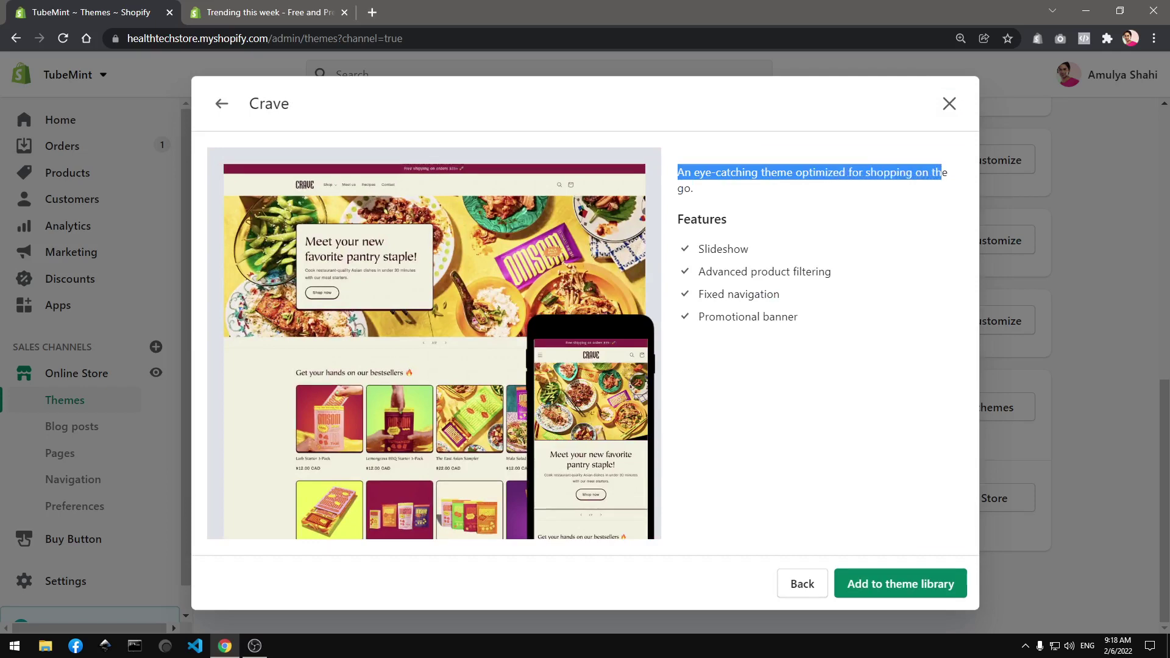
click(903, 210)
drag(693, 252, 849, 268)
click(853, 308)
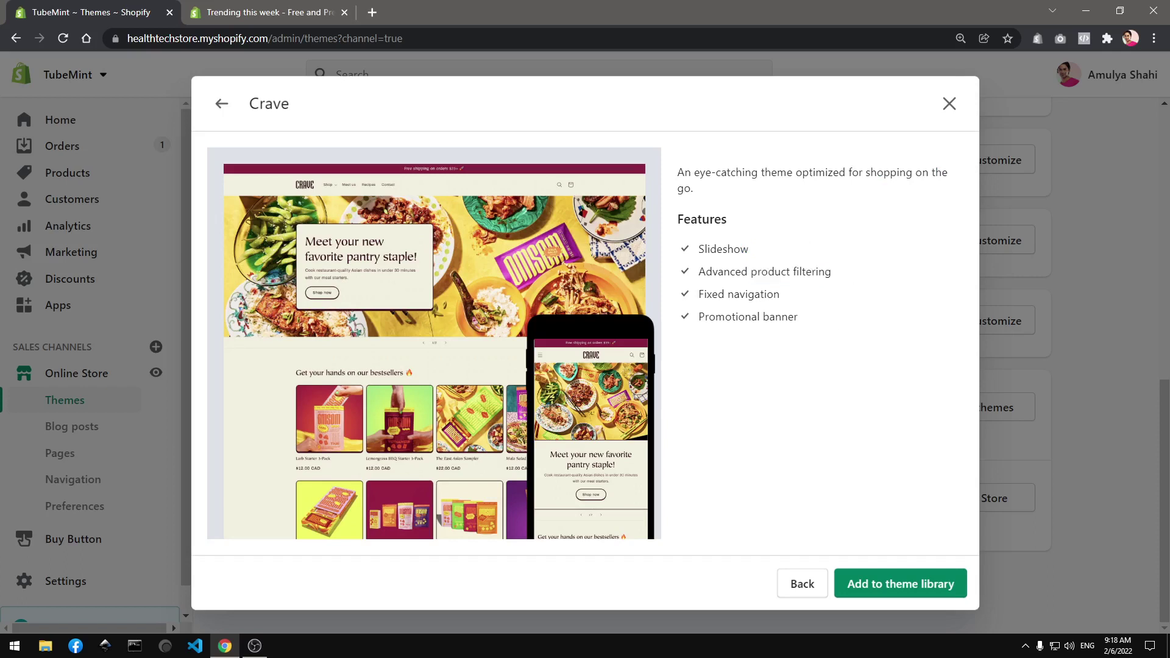
drag(711, 295, 811, 294)
drag(715, 317, 813, 385)
click(814, 387)
click(878, 578)
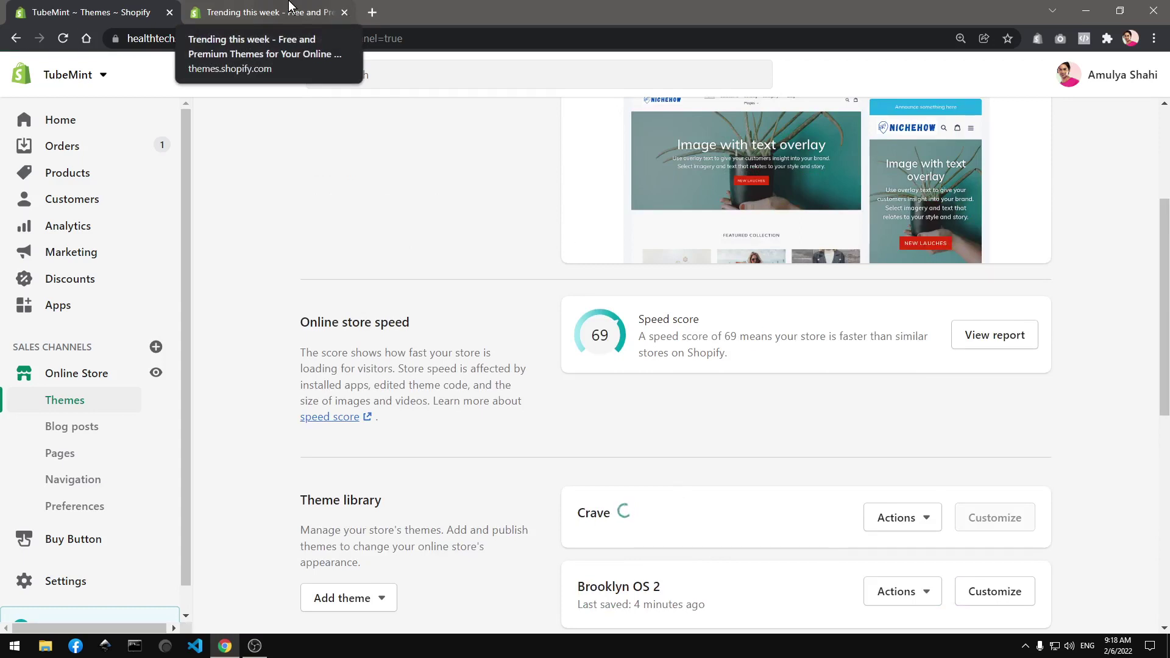
click(290, 7)
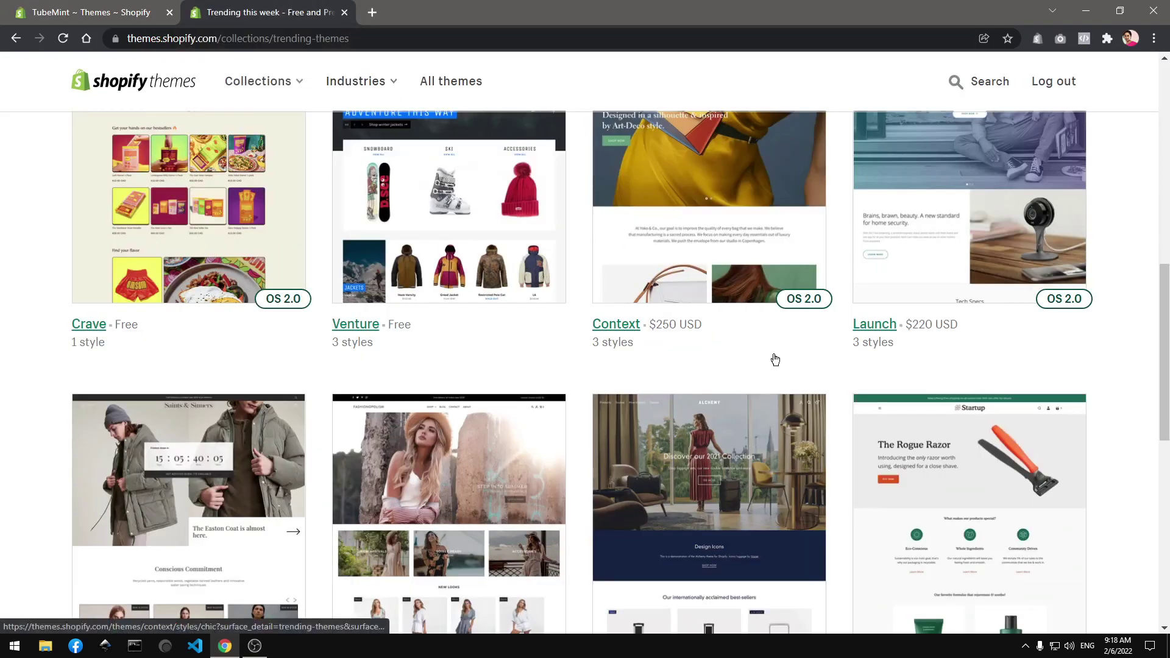
scroll(775, 360, up, 9)
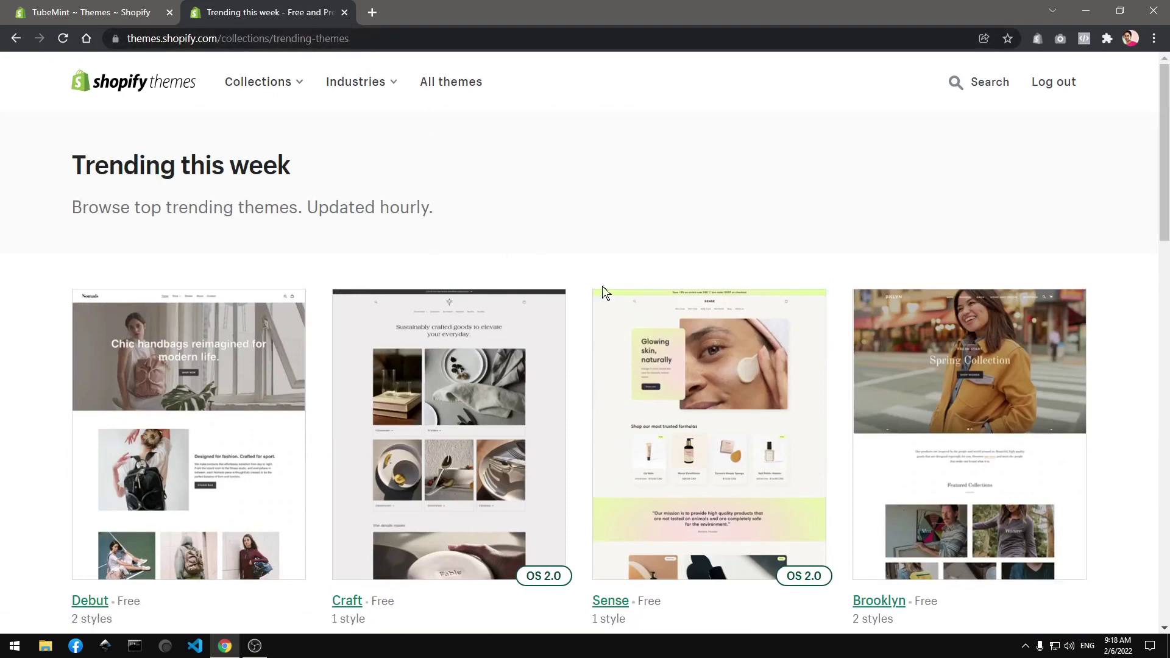
scroll(663, 298, down, 1)
scroll(663, 298, down, 6)
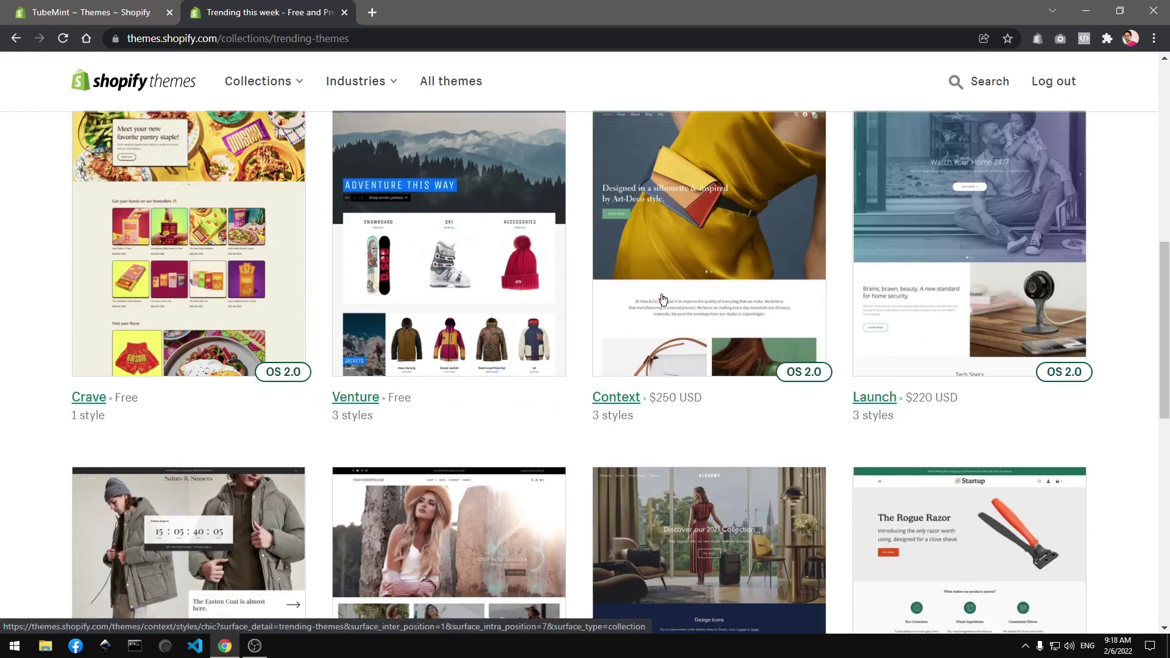
scroll(663, 298, down, 5)
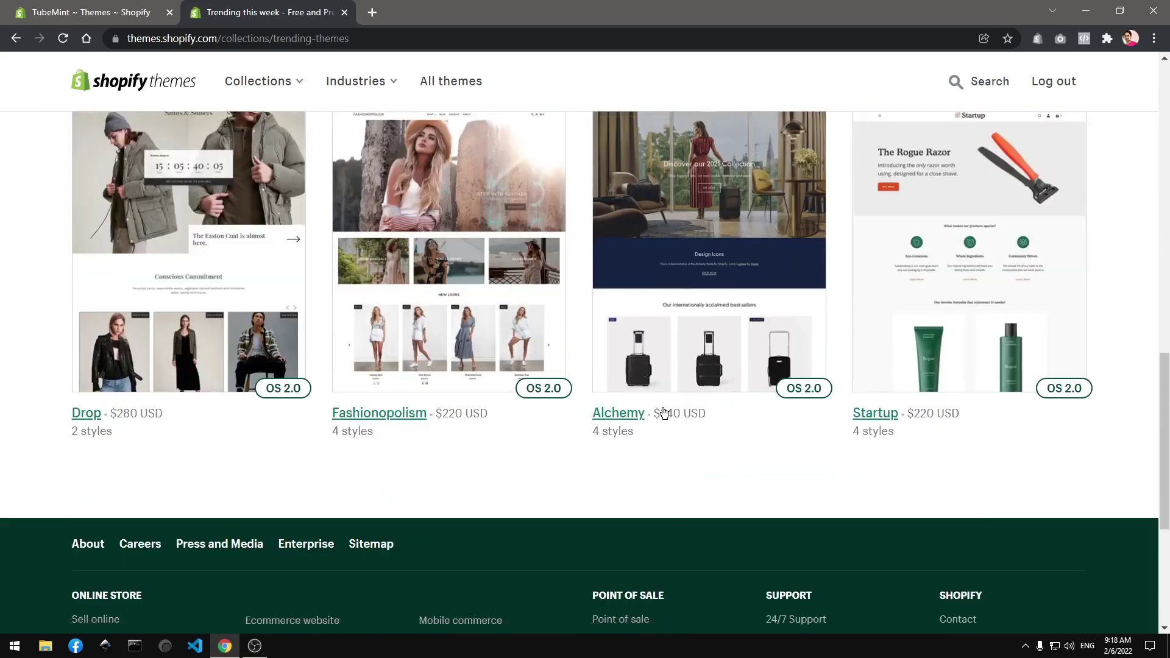
scroll(664, 412, up, 1)
scroll(665, 413, up, 5)
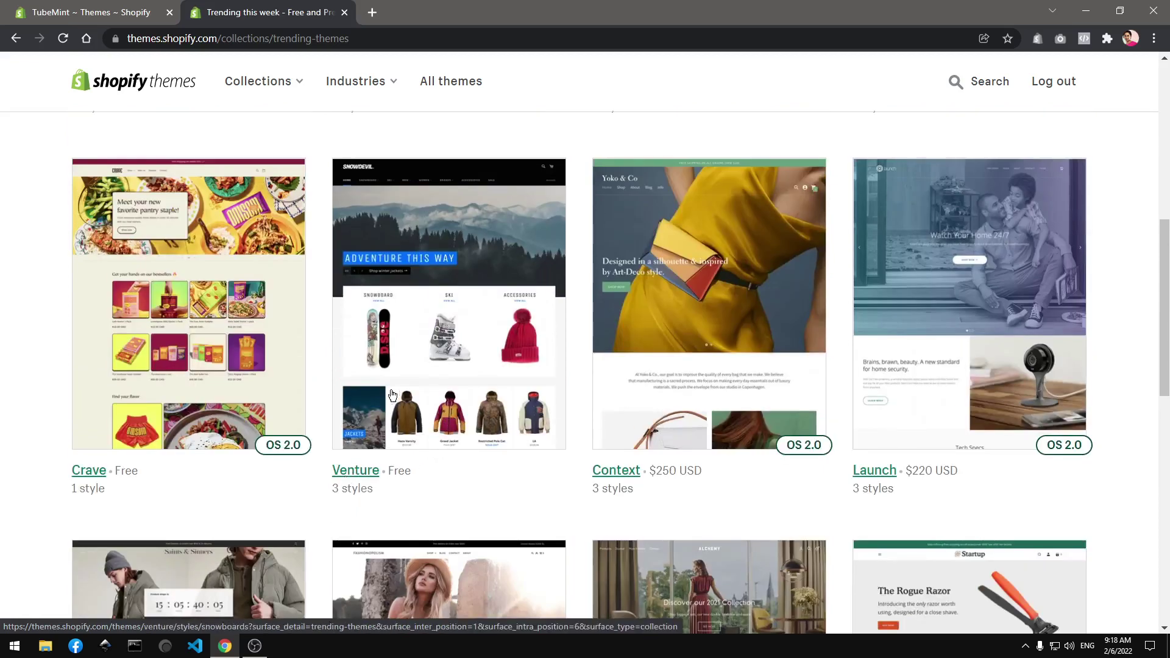
scroll(452, 366, up, 4)
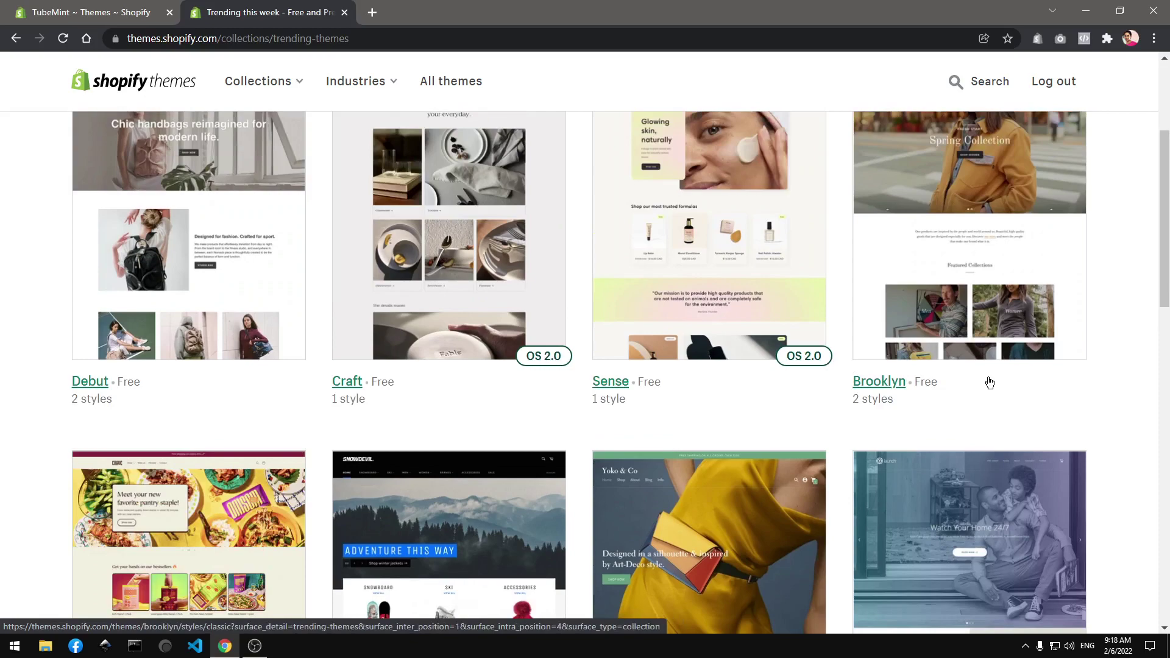
scroll(527, 345, up, 3)
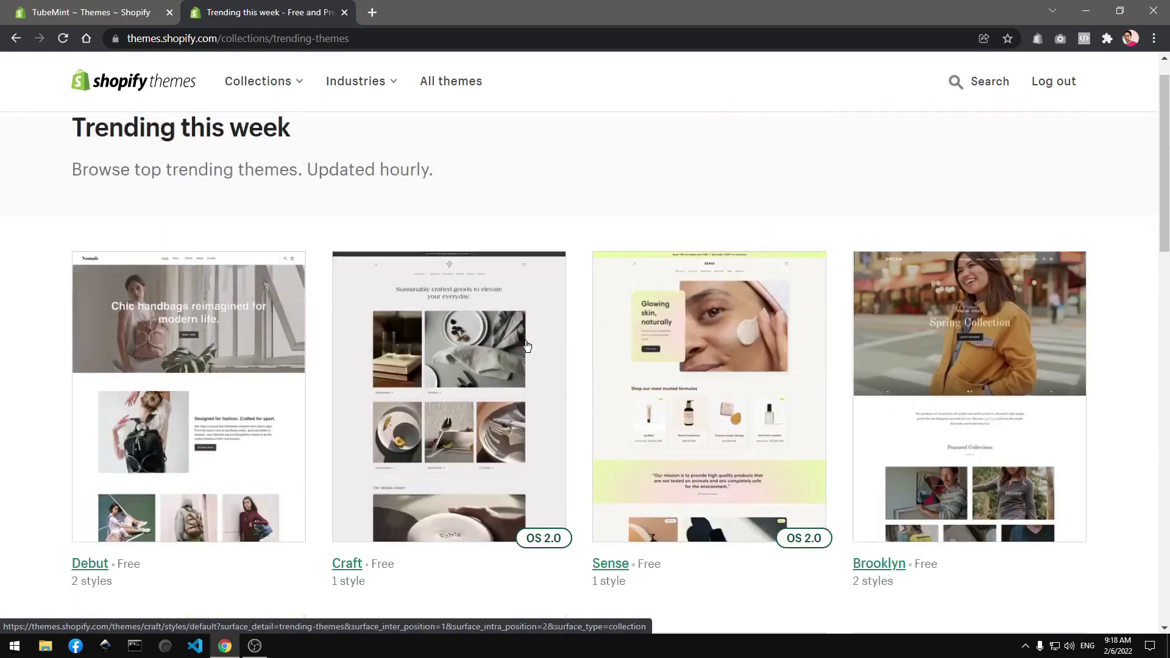
scroll(527, 346, down, 10)
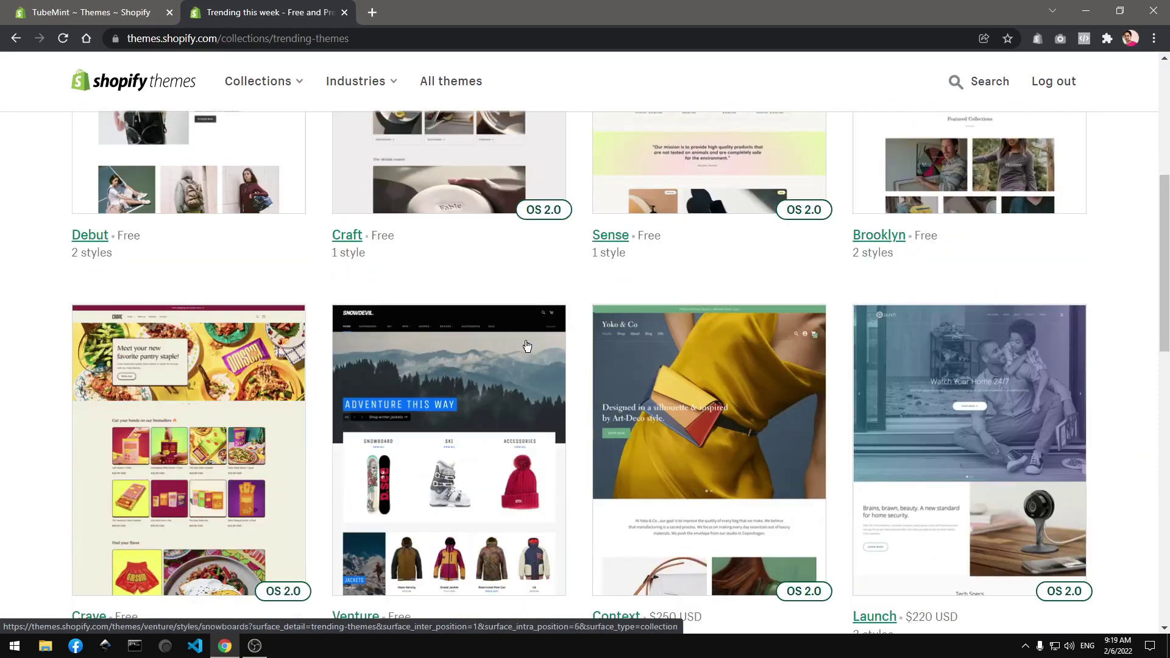
scroll(527, 346, down, 5)
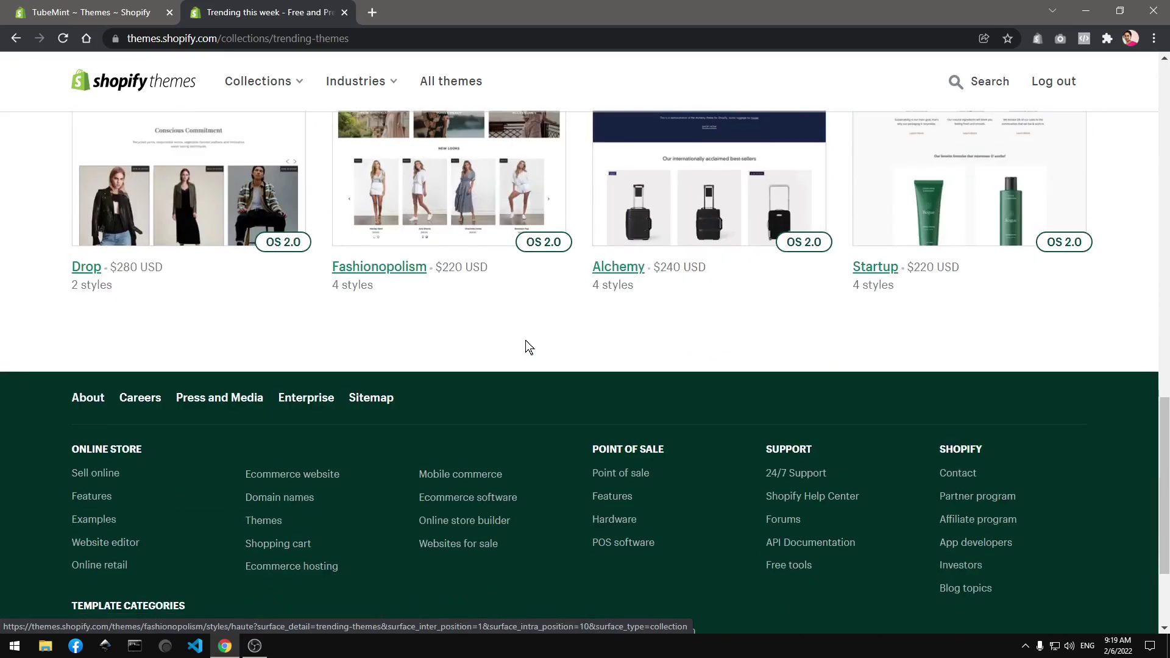
click(82, 7)
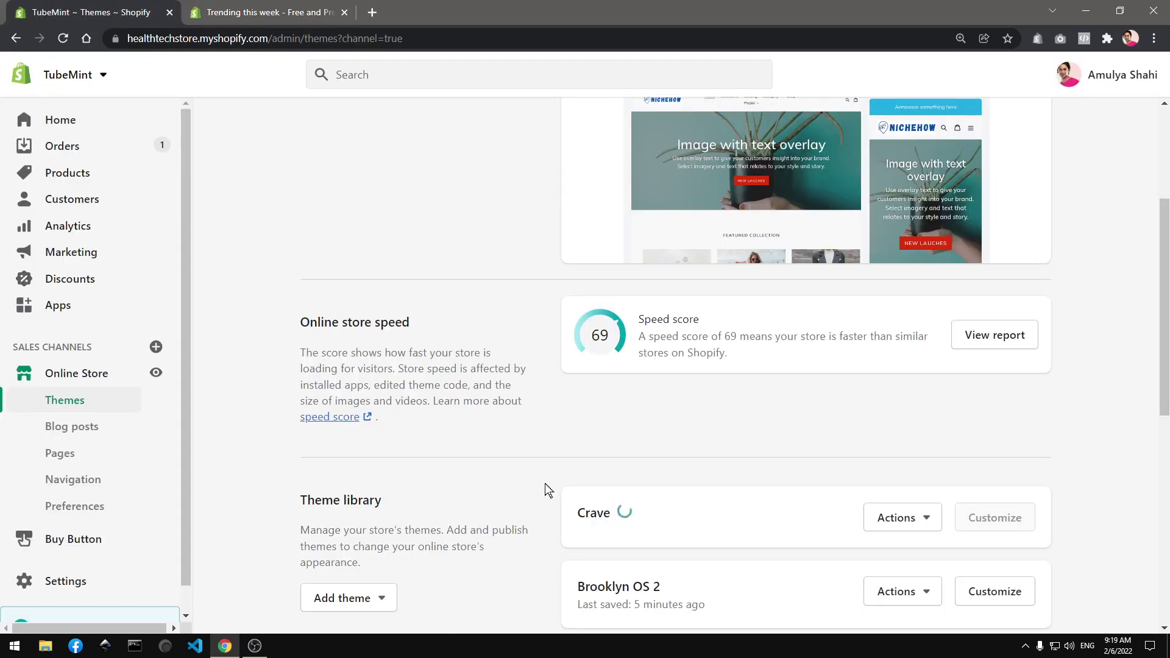
click(306, 7)
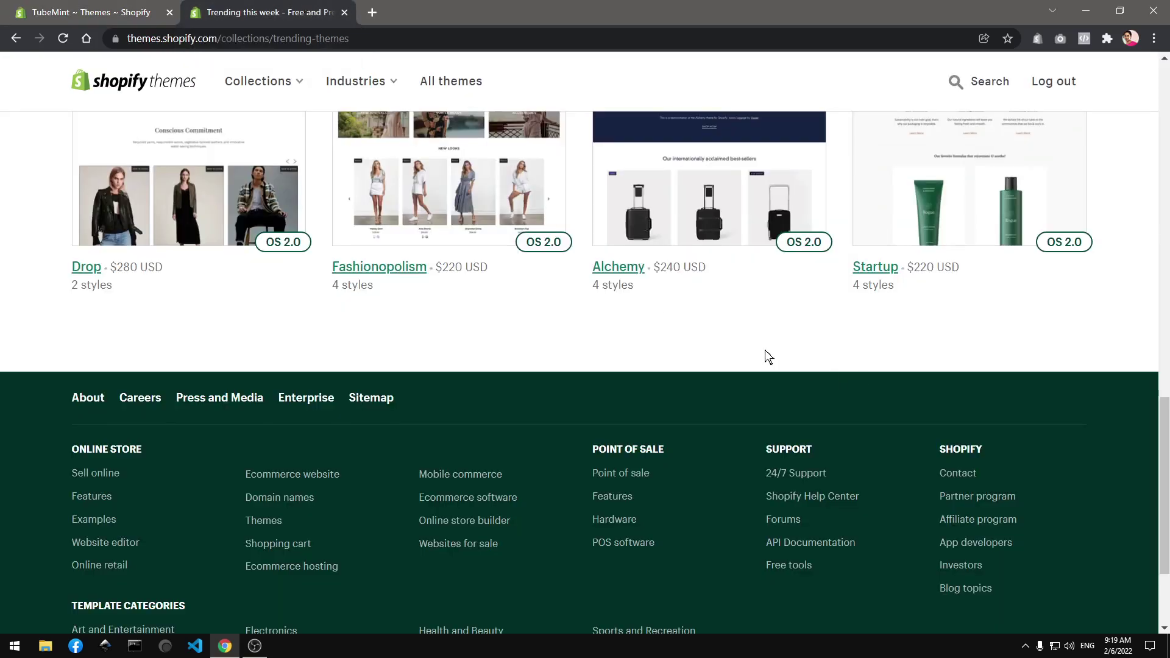
scroll(765, 357, up, 2)
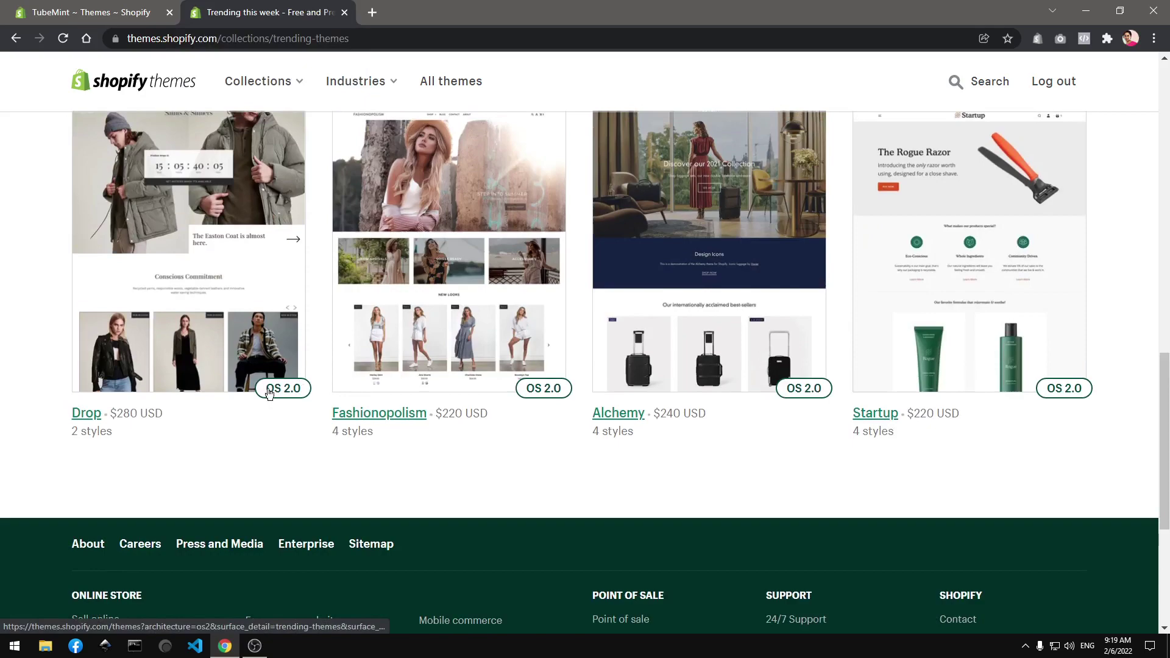
scroll(671, 413, up, 10)
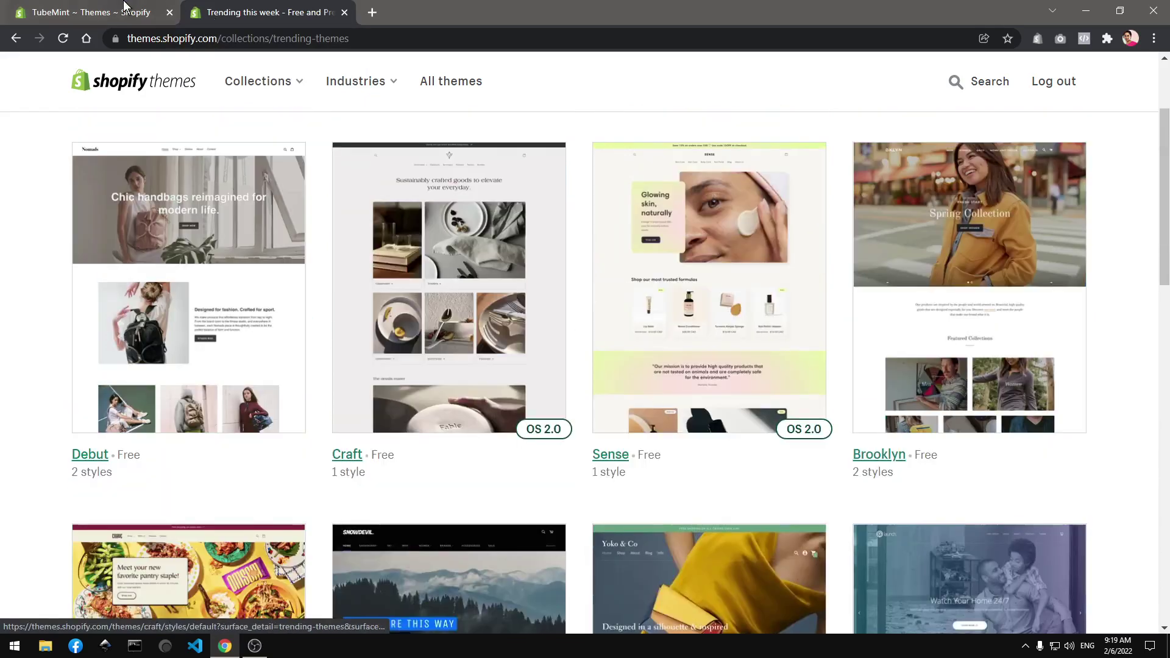
click(123, 6)
scroll(1072, 378, down, 6)
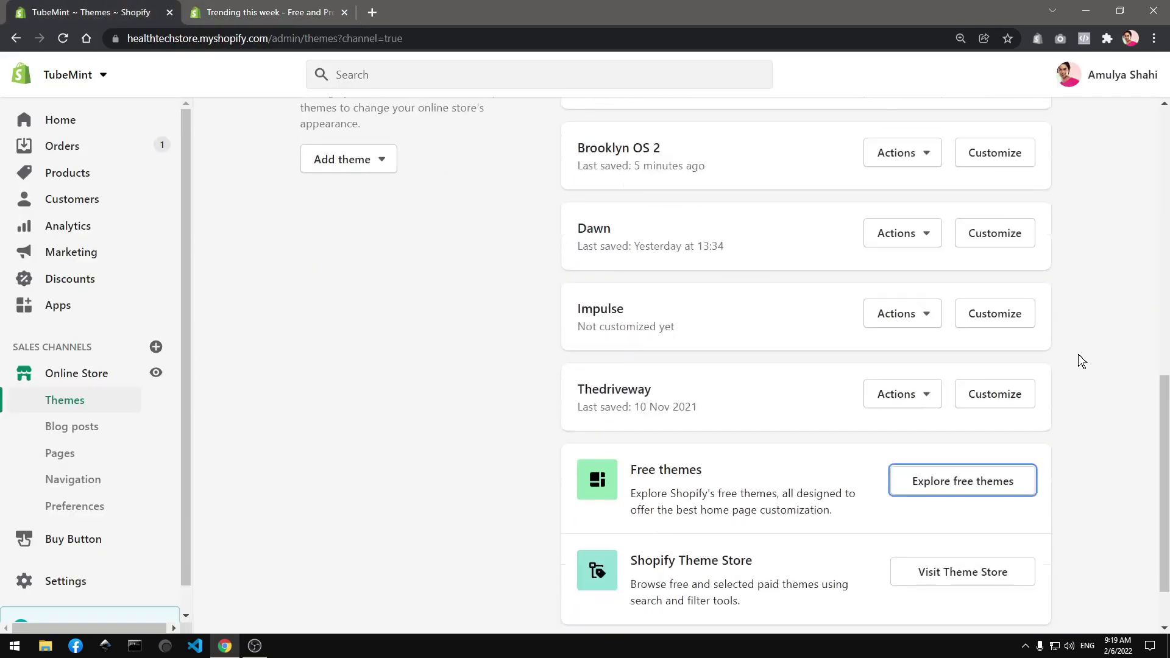
Close the free themes gallery and find Crave, marked Just added, in the theme library.
click(952, 487)
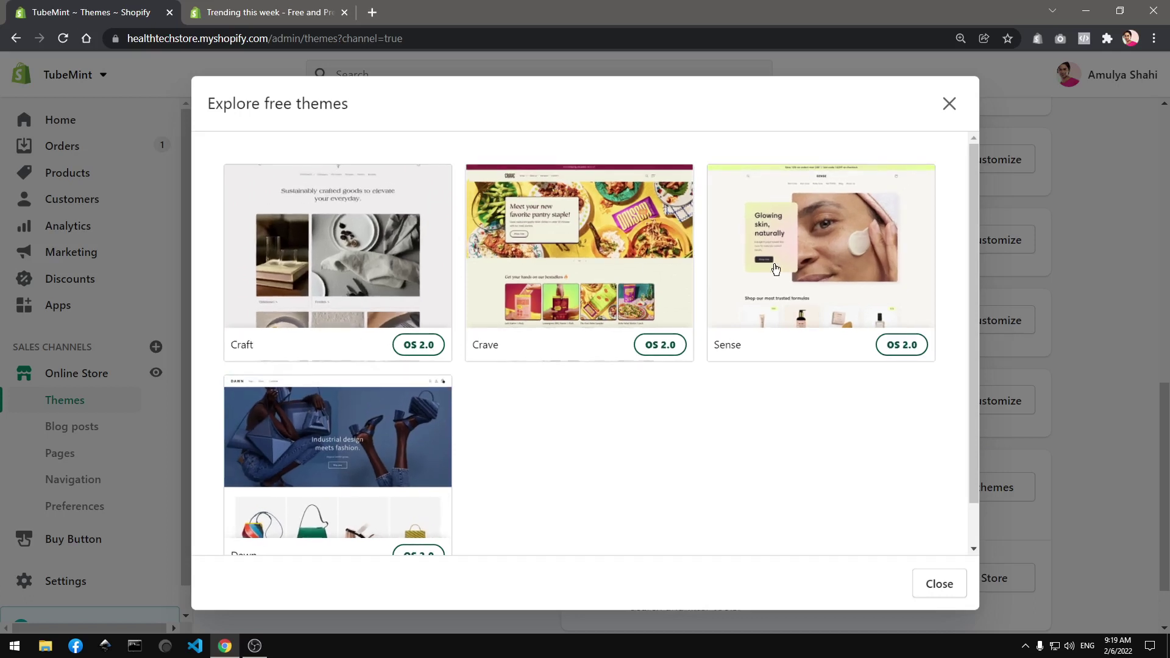
click(948, 103)
scroll(714, 453, up, 8)
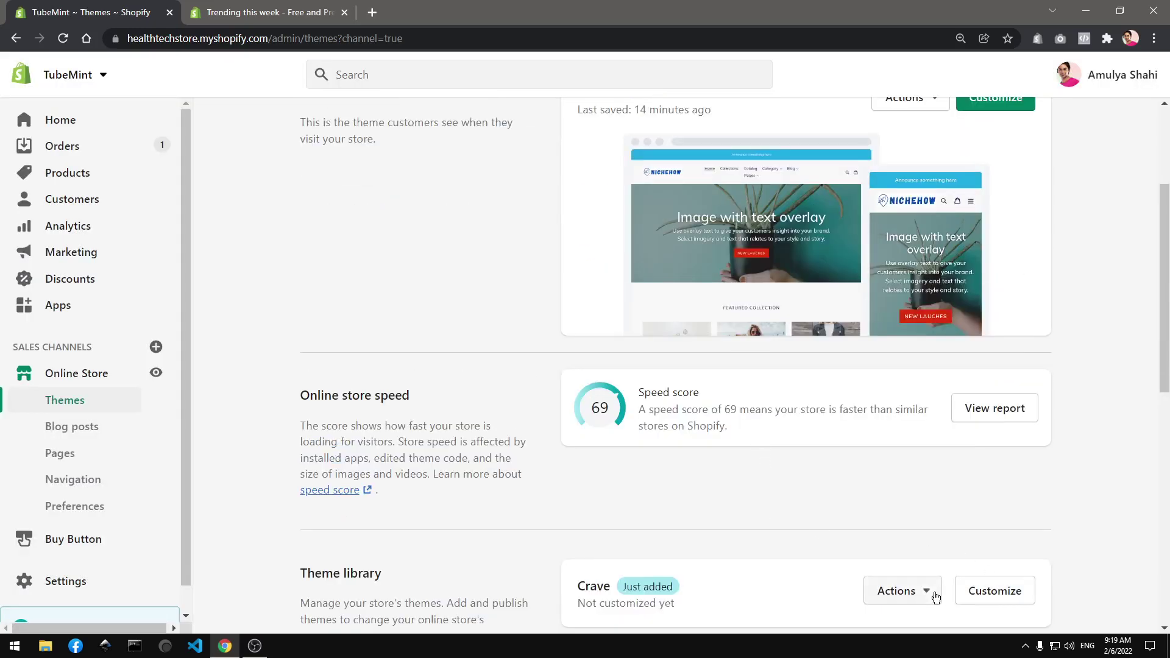
scroll(938, 475, down, 3)
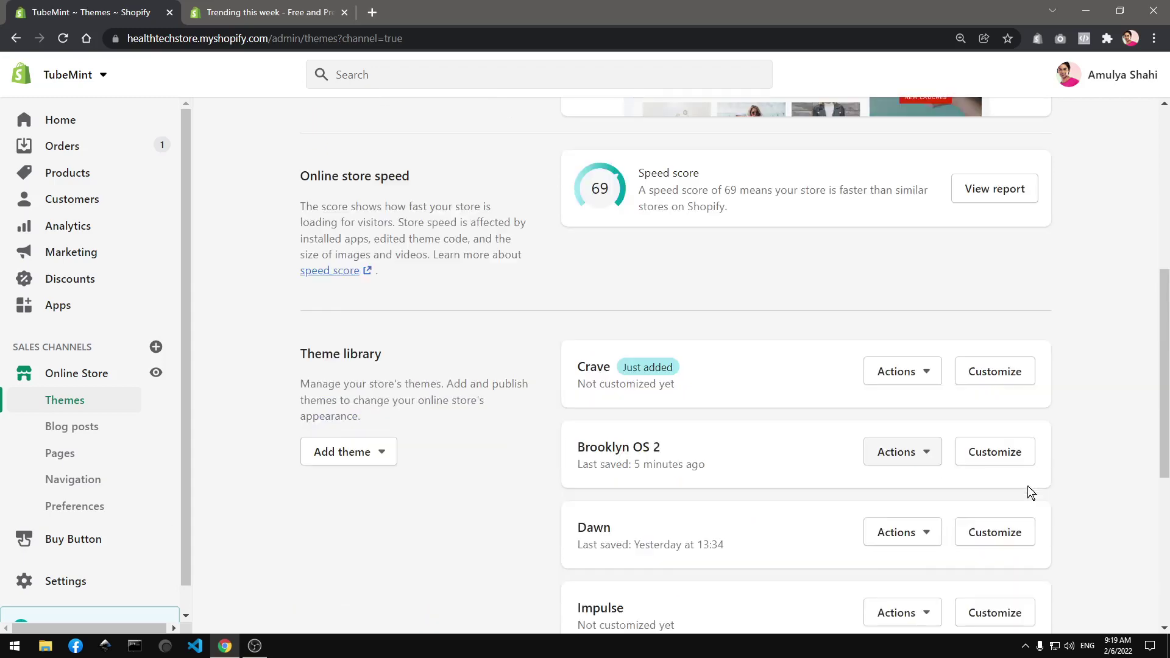
Publish the Crave theme as the store's live theme.
click(896, 373)
click(841, 173)
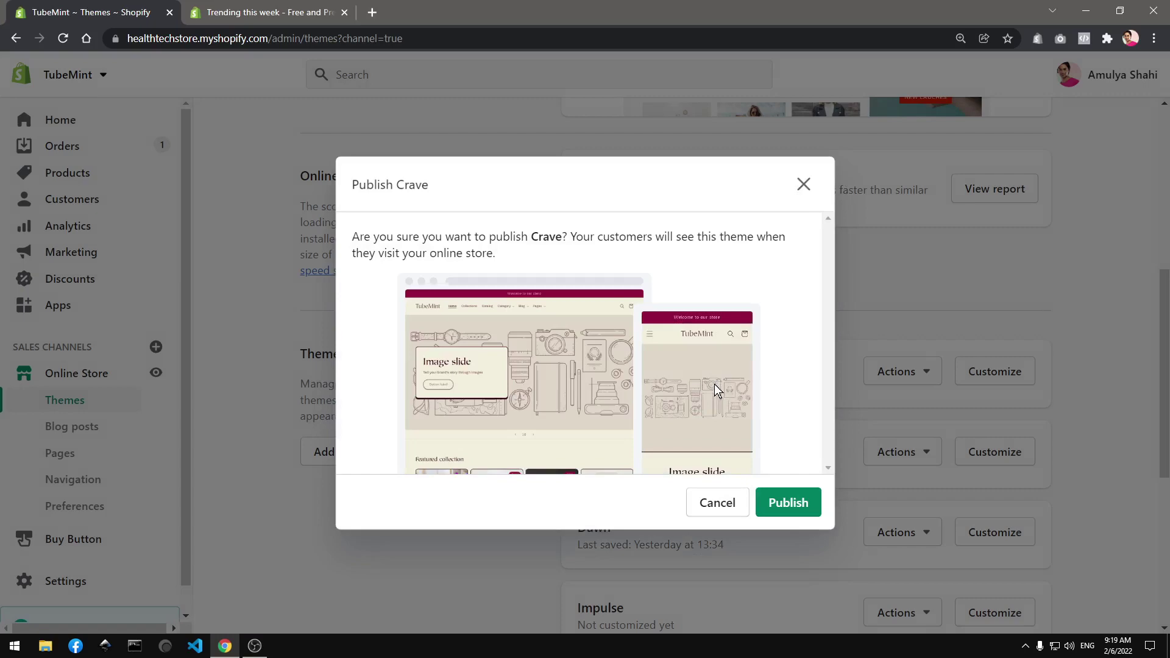
click(773, 513)
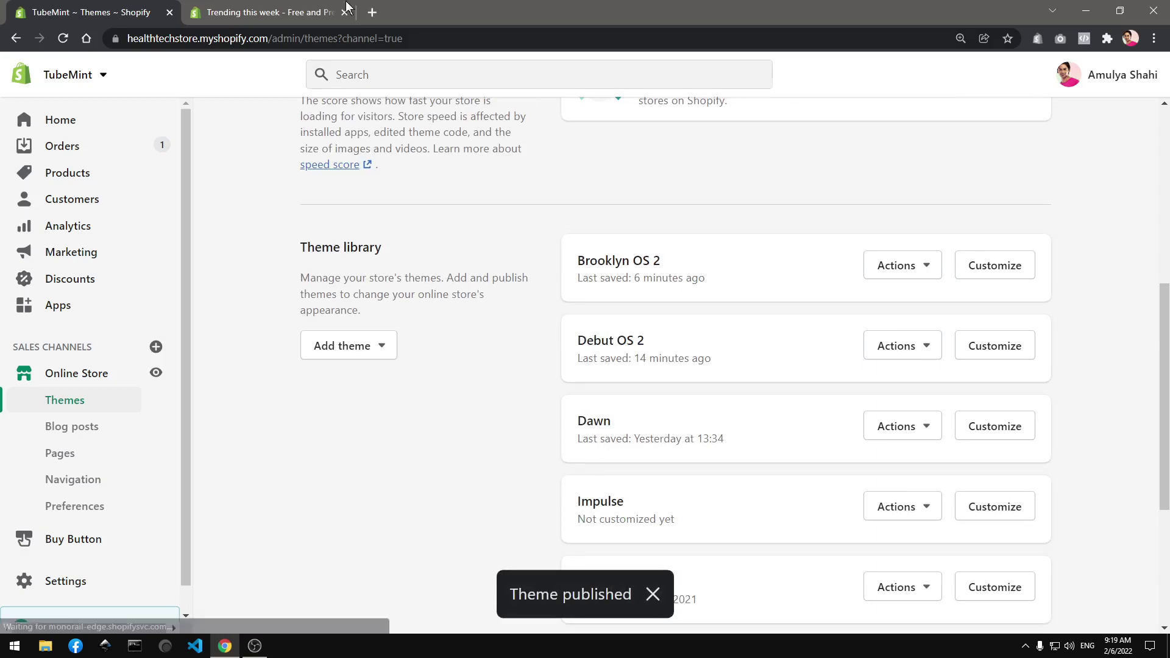
Close the trending themes tab and open the live Crave theme's Actions menu.
click(310, 8)
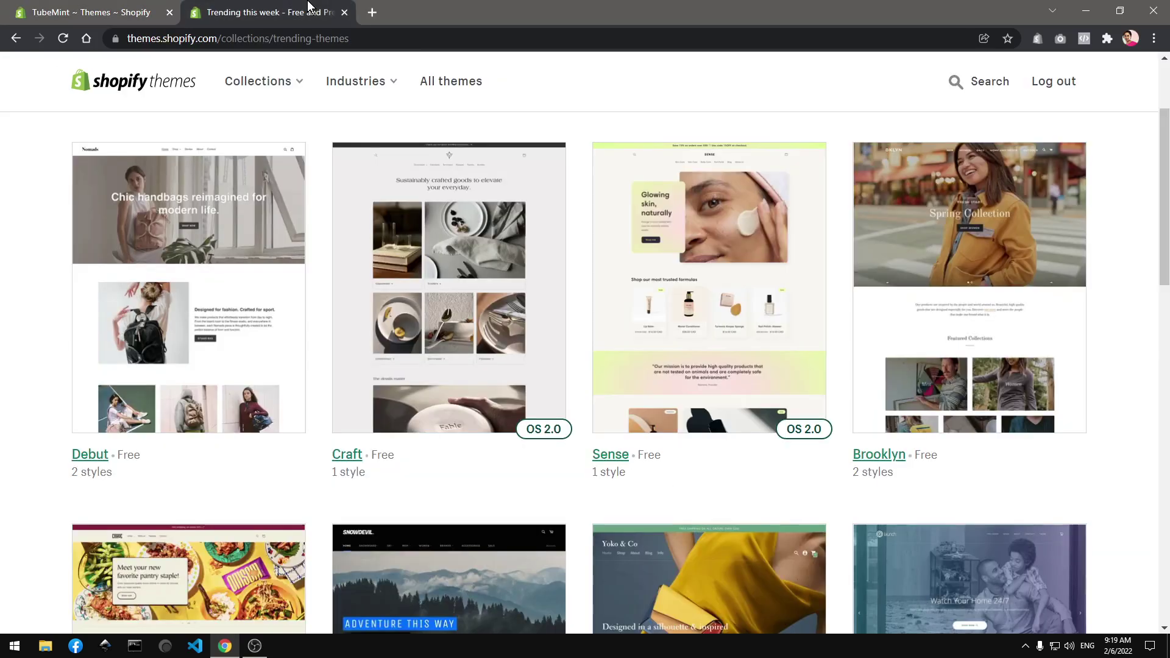
click(344, 12)
scroll(535, 311, up, 6)
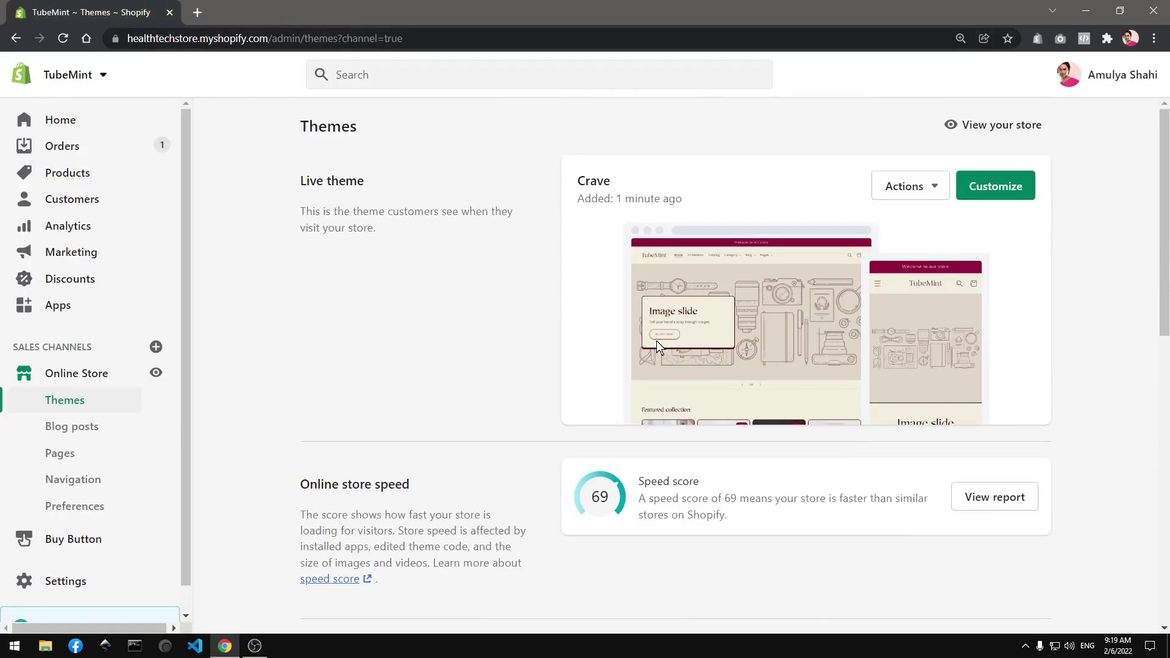
click(934, 185)
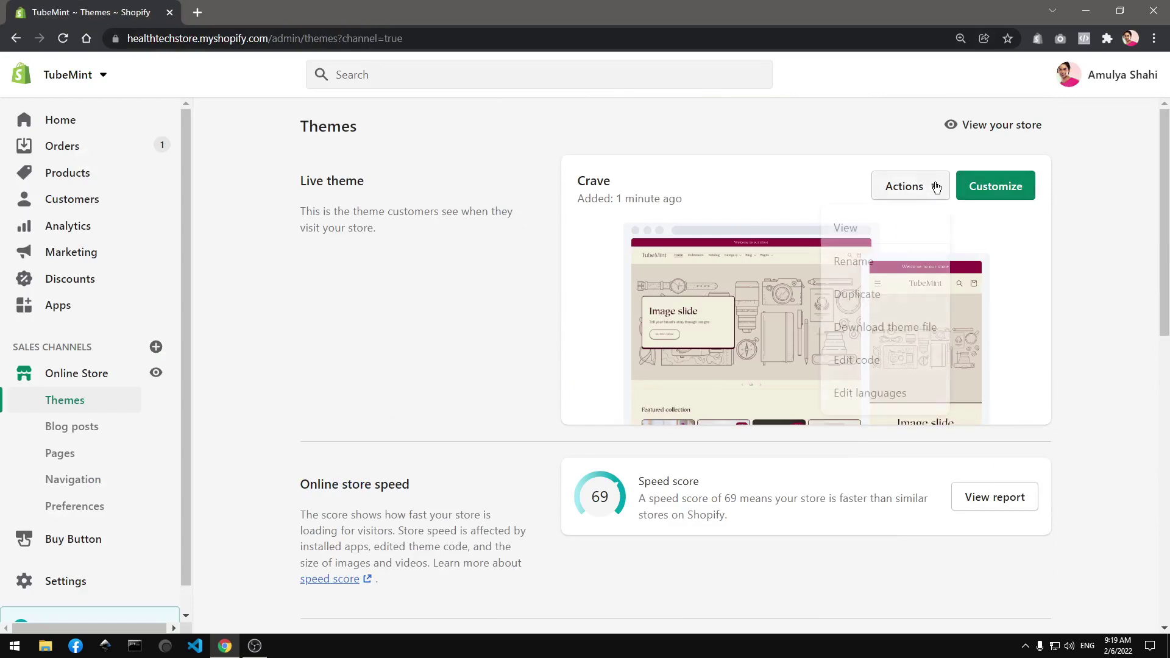
View the live storefront and scroll through the Crave-styled home page sections.
click(872, 228)
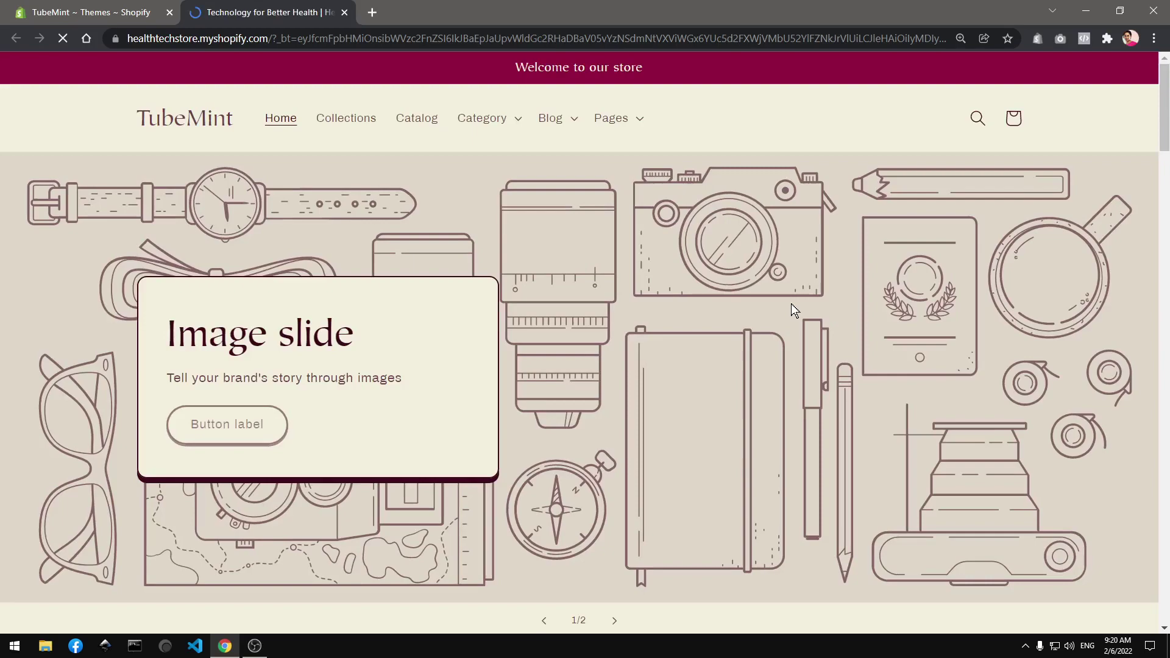
scroll(792, 307, down, 15)
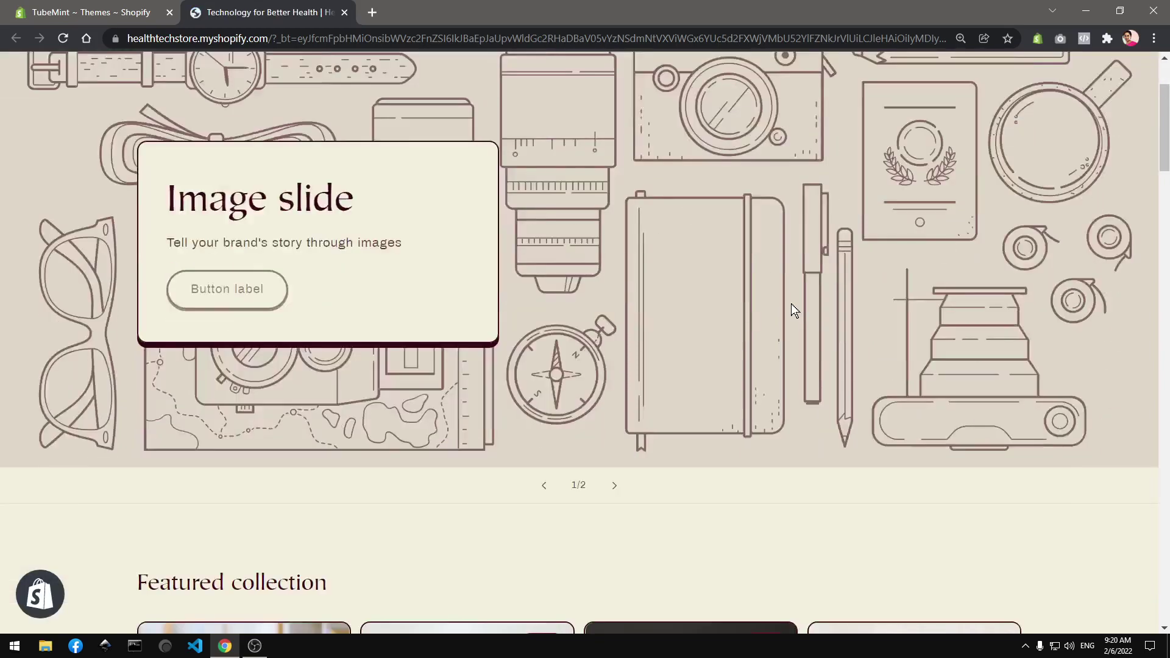
scroll(792, 307, down, 16)
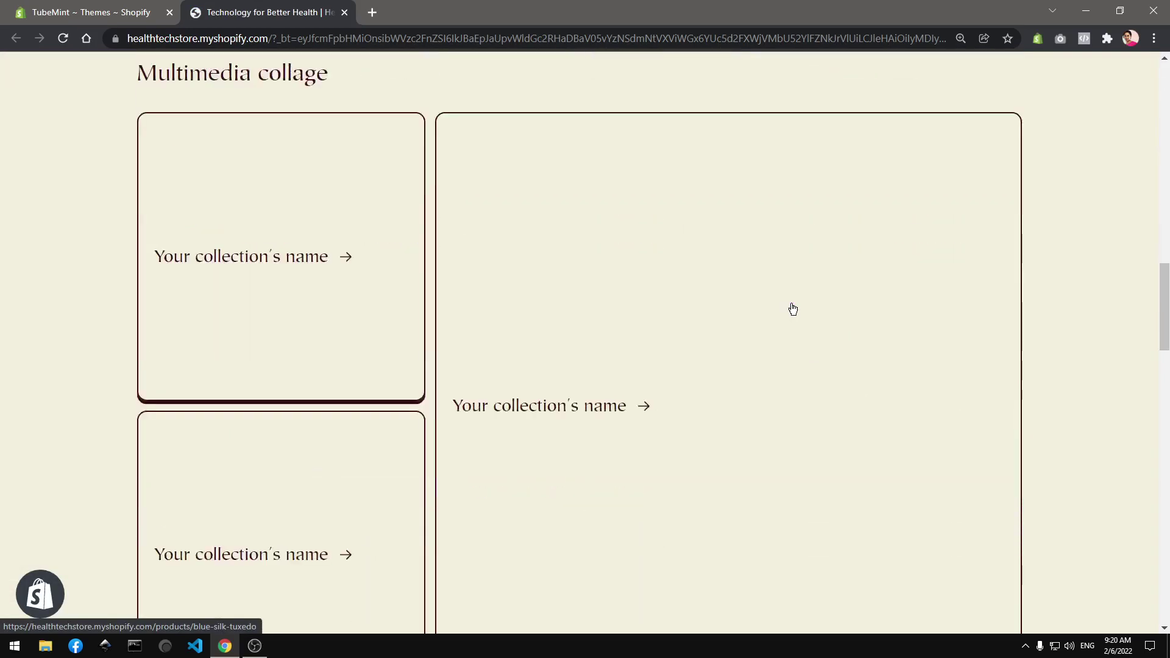
scroll(791, 304, down, 15)
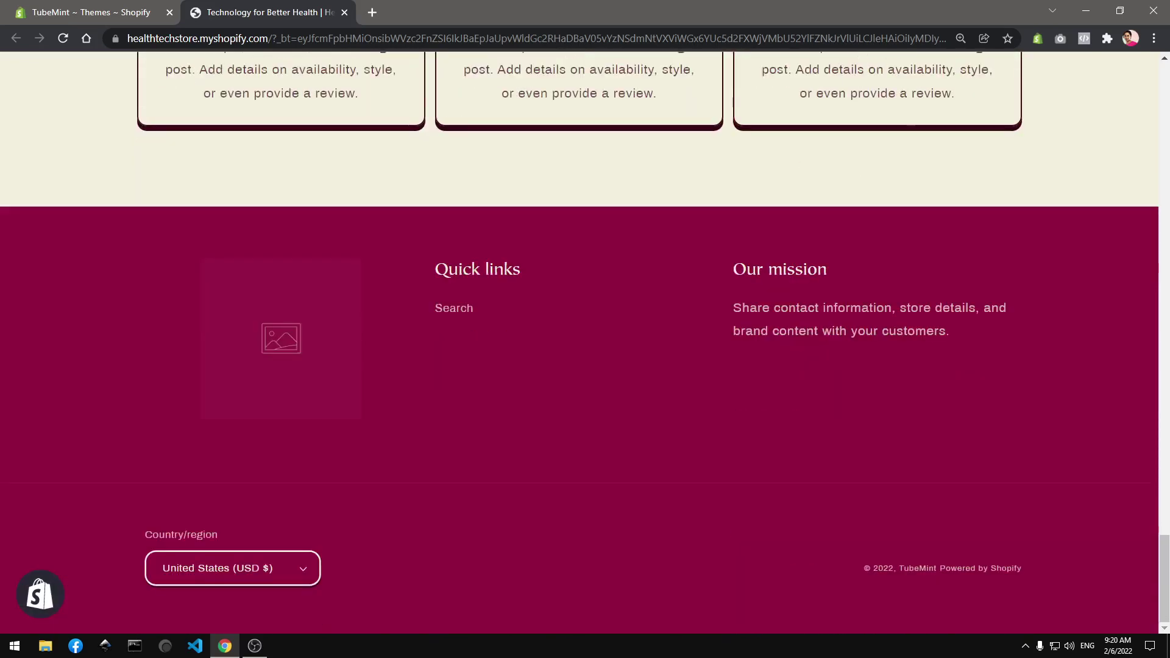
scroll(791, 303, up, 5)
scroll(790, 303, up, 15)
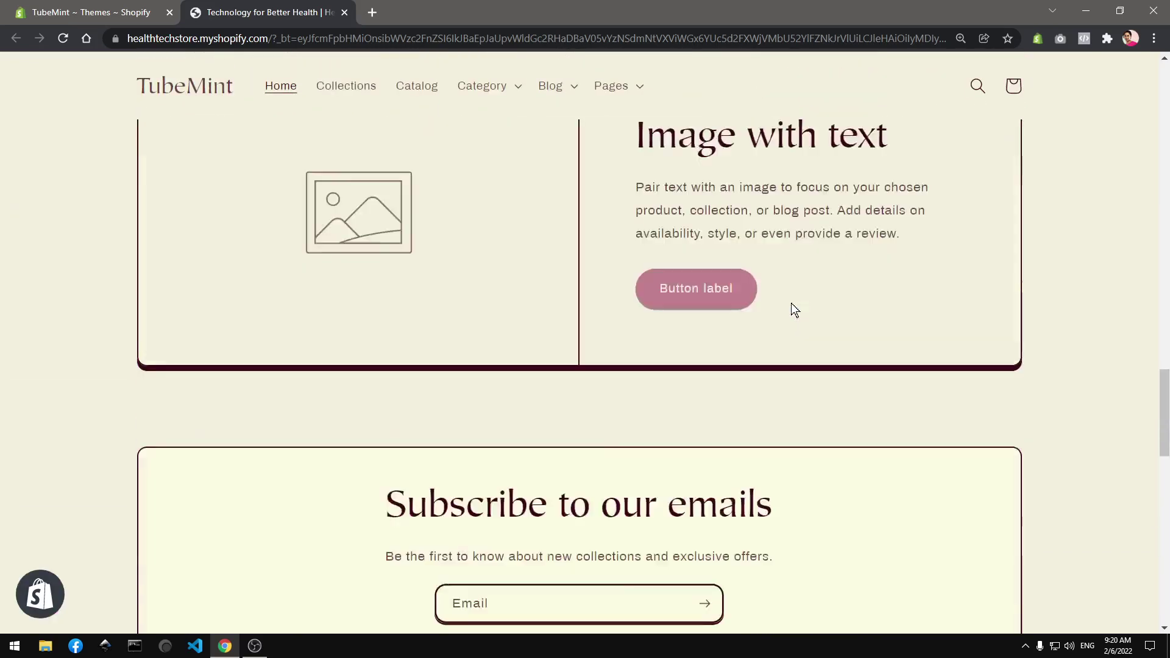
scroll(791, 304, up, 15)
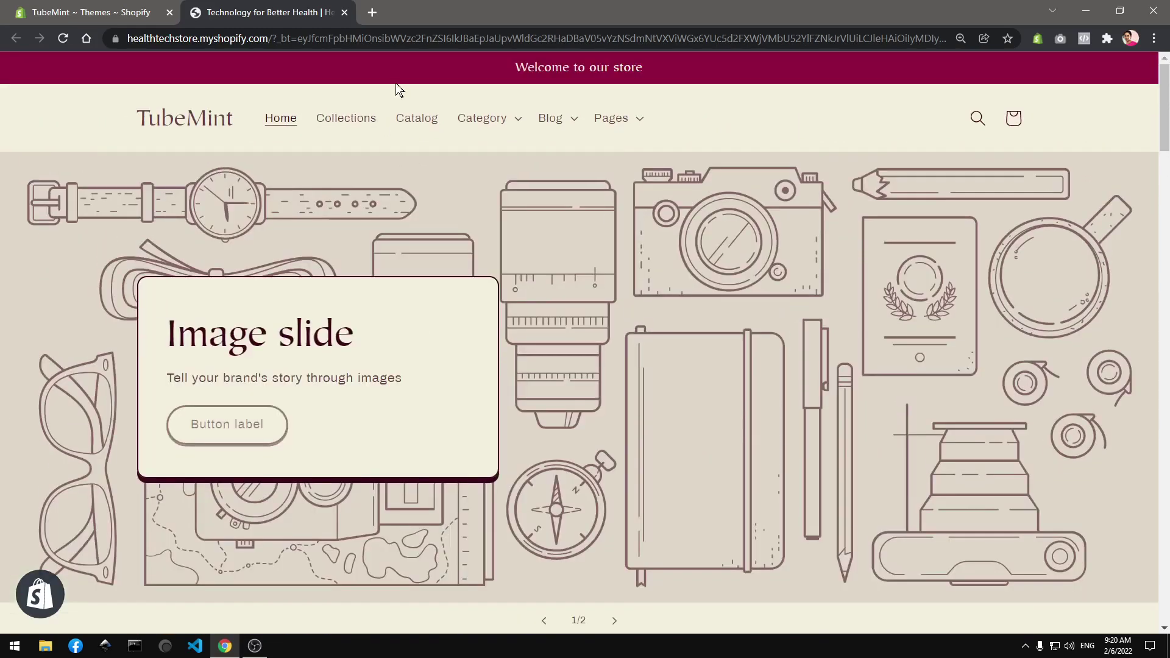
click(414, 118)
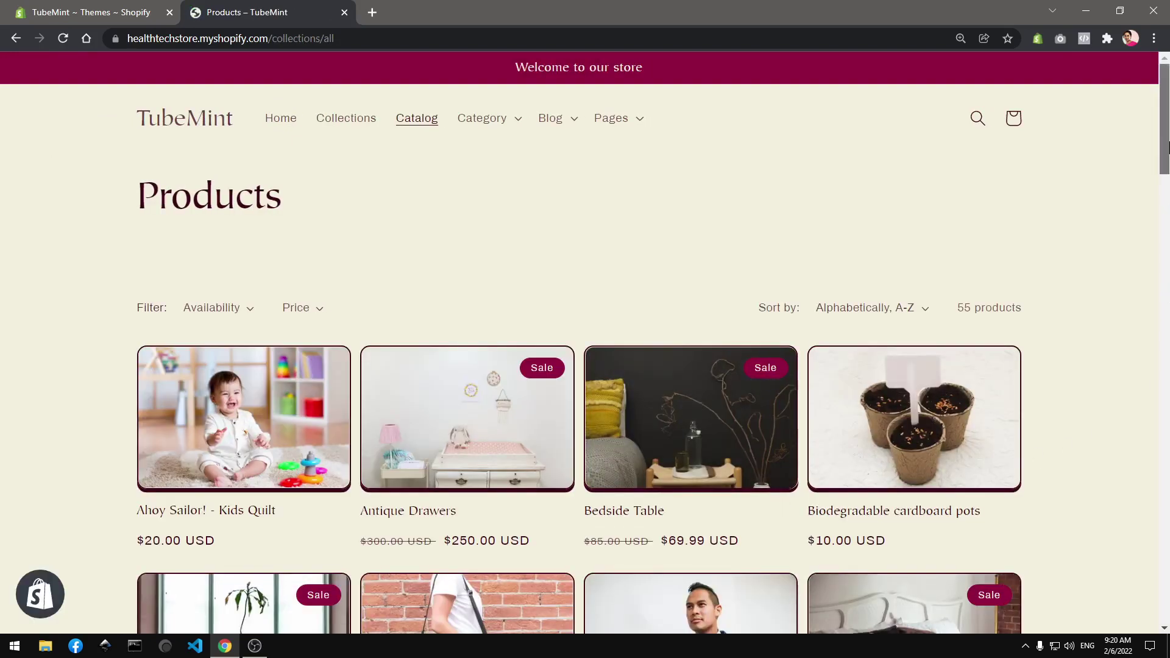
Scroll through the 55-product catalog grid in the Crave layout.
mouse_move(1167, 149)
mouse_down()
mouse_move(1167, 617)
mouse_move(1167, 152)
mouse_move(1167, 168)
mouse_up()
scroll(1168, 356, down, 6)
scroll(1167, 356, down, 15)
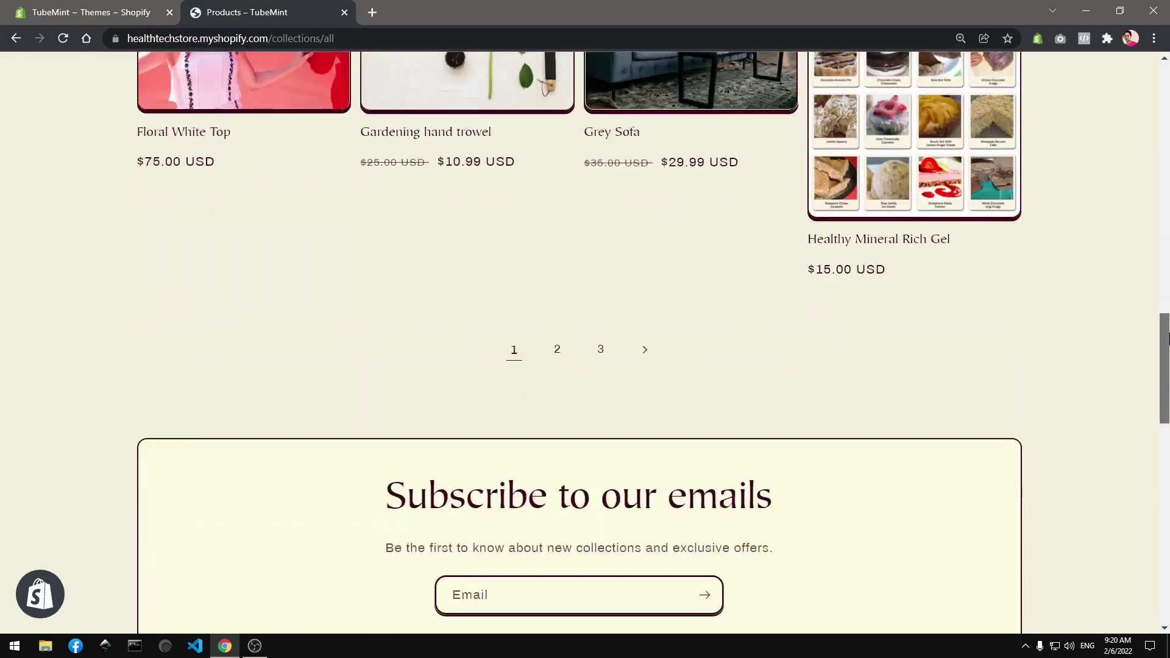
scroll(1158, 244, up, 20)
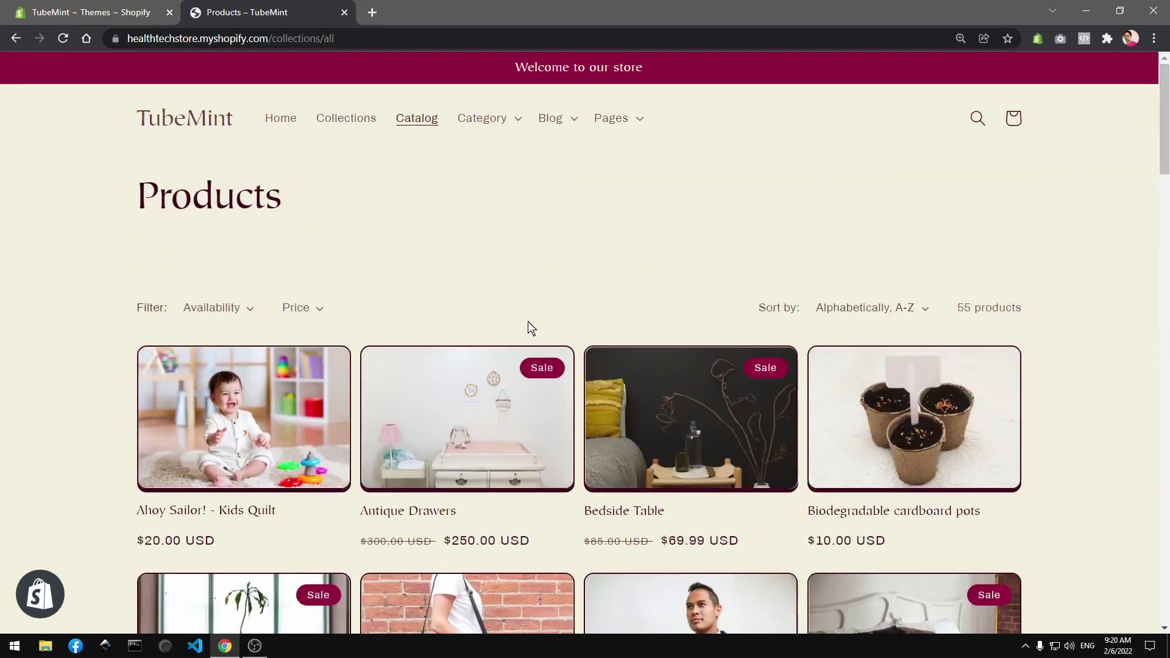
click(357, 121)
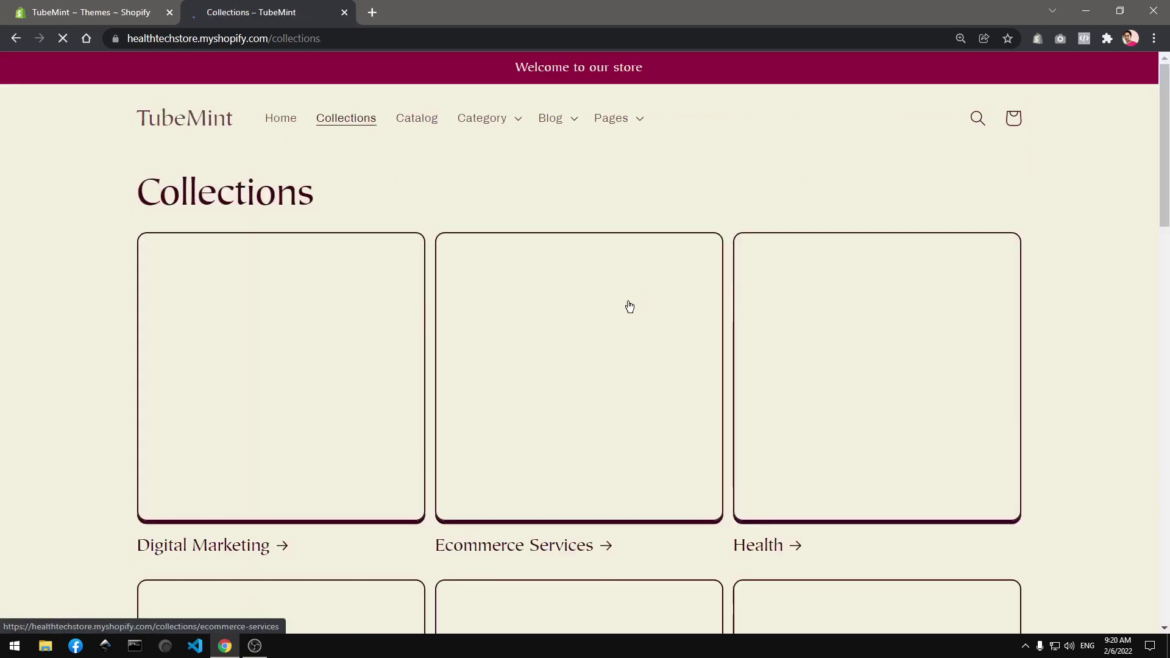
Scroll through the Collections page listing Digital Marketing, Ecommerce Services and Health.
scroll(640, 310, down, 6)
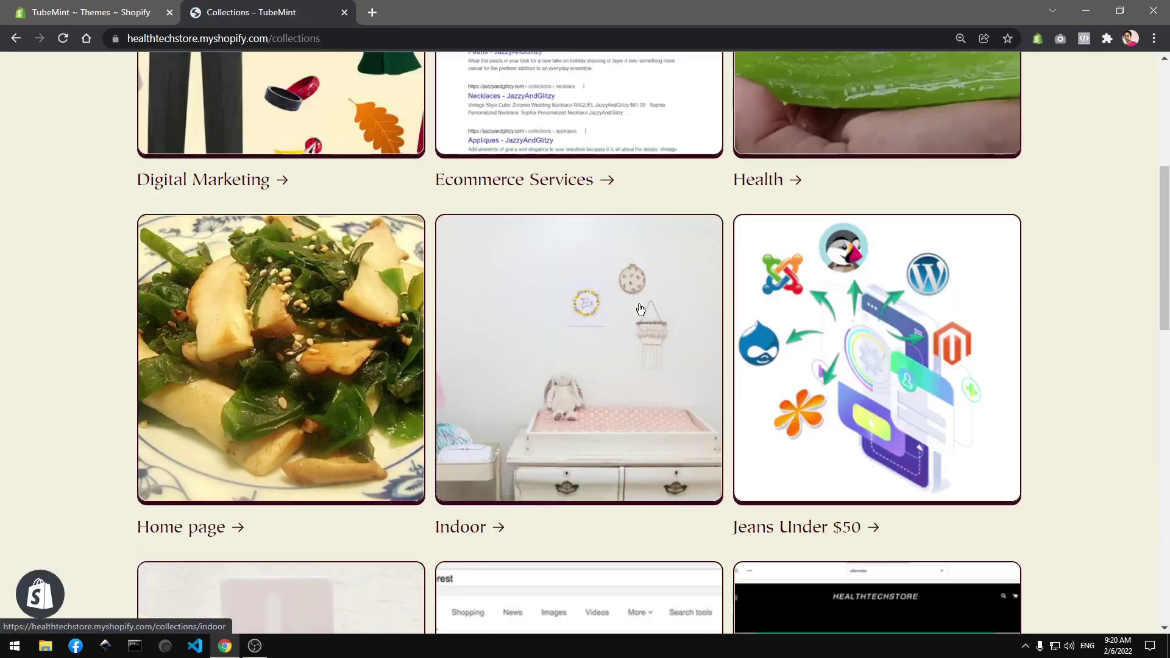
scroll(640, 309, down, 6)
scroll(640, 309, down, 10)
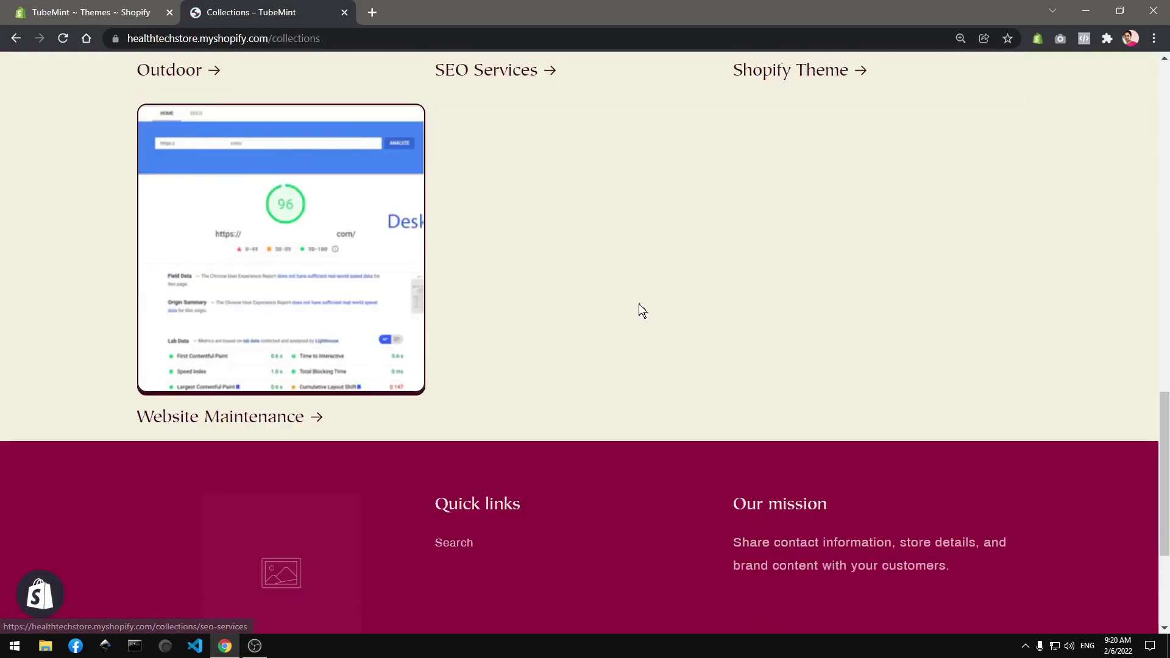
scroll(640, 309, up, 10)
scroll(638, 304, up, 10)
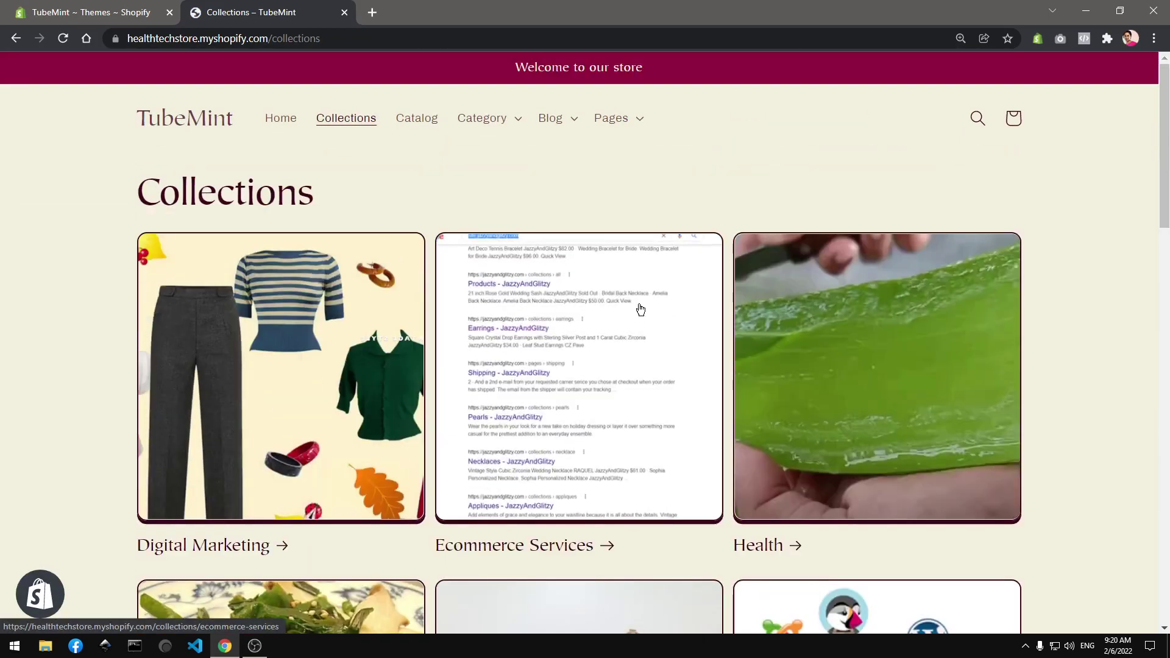
Open the Launch blog from the Blog menu and scroll through the post.
click(551, 119)
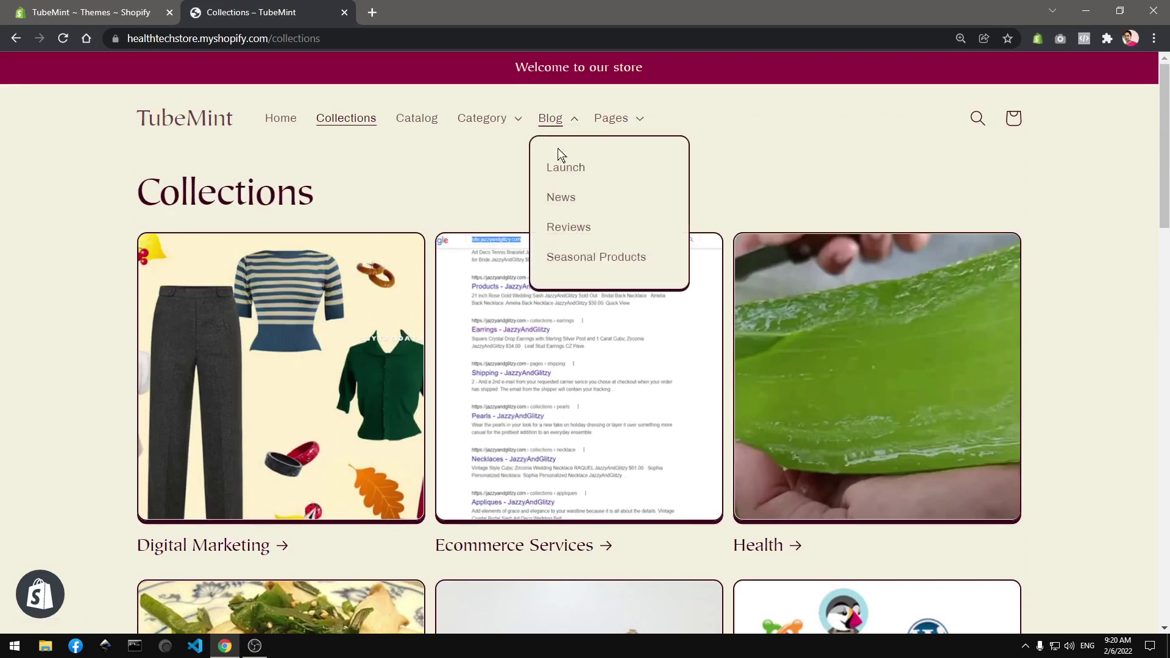
click(562, 168)
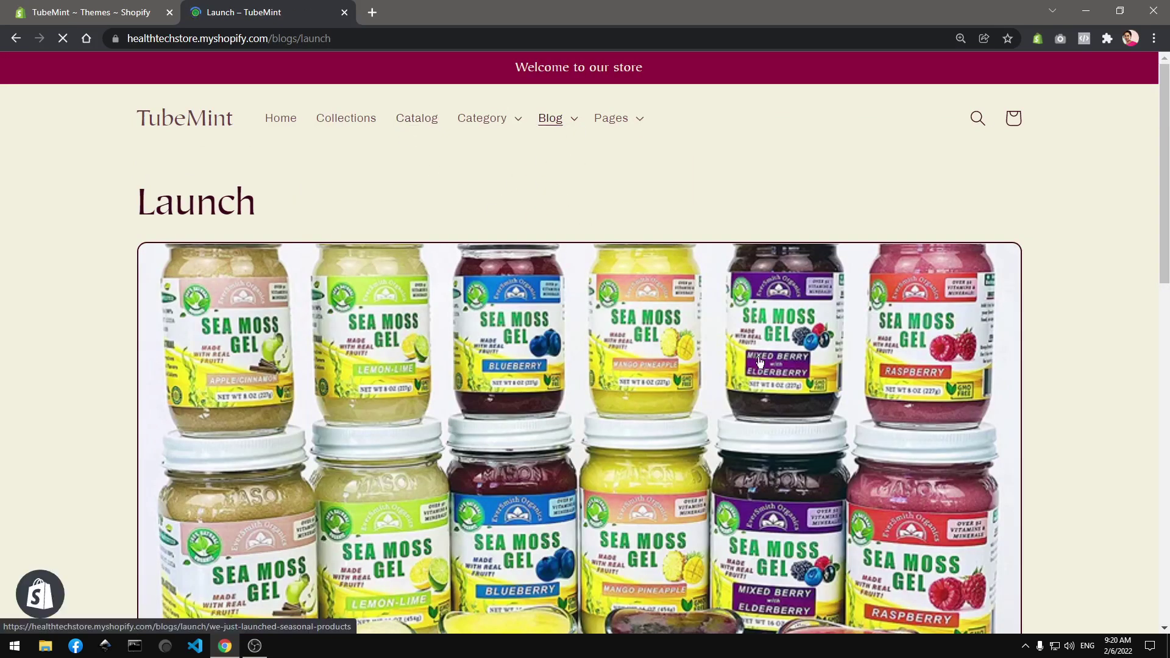
scroll(759, 361, down, 8)
scroll(760, 363, down, 7)
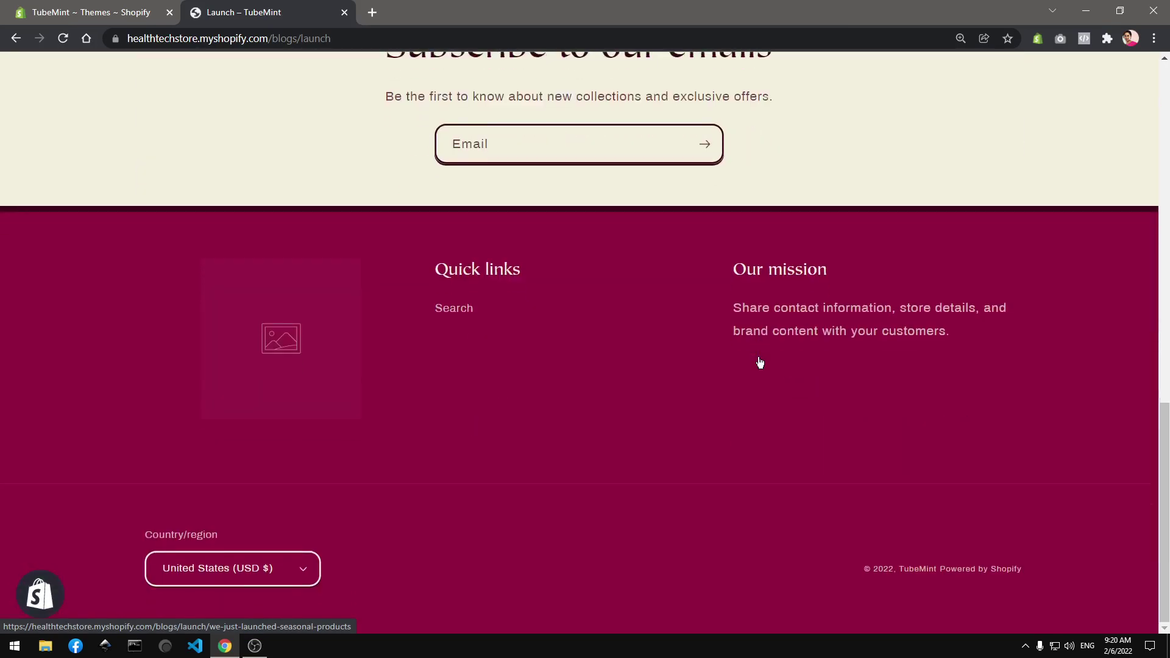
scroll(759, 362, up, 10)
scroll(759, 361, up, 5)
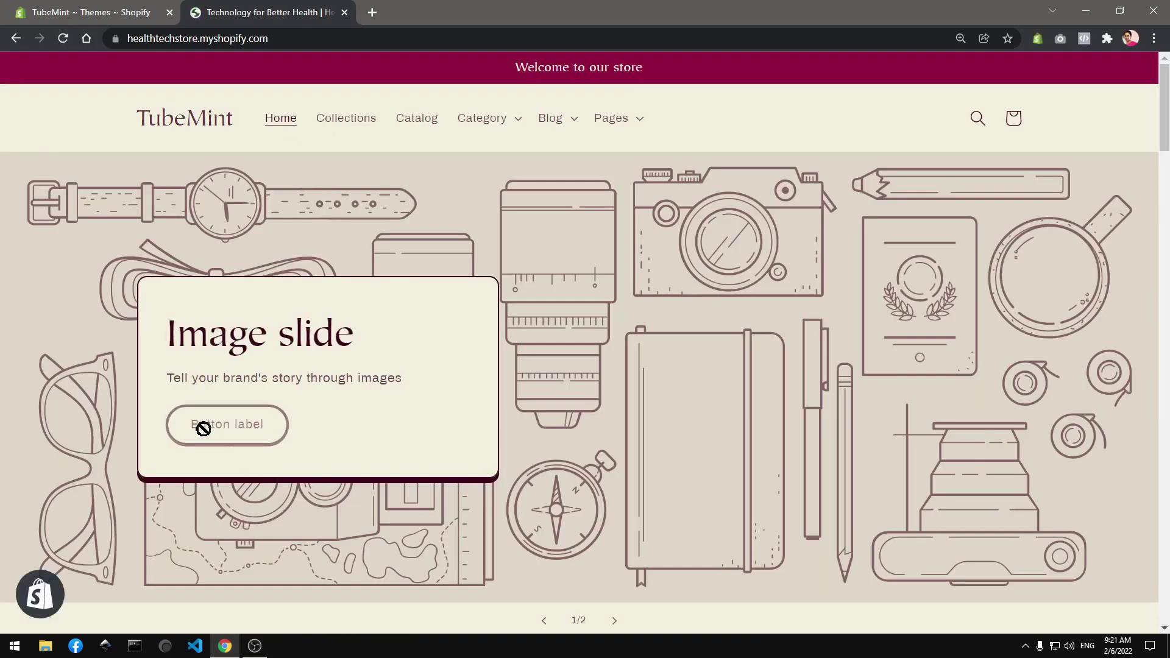
scroll(792, 363, down, 7)
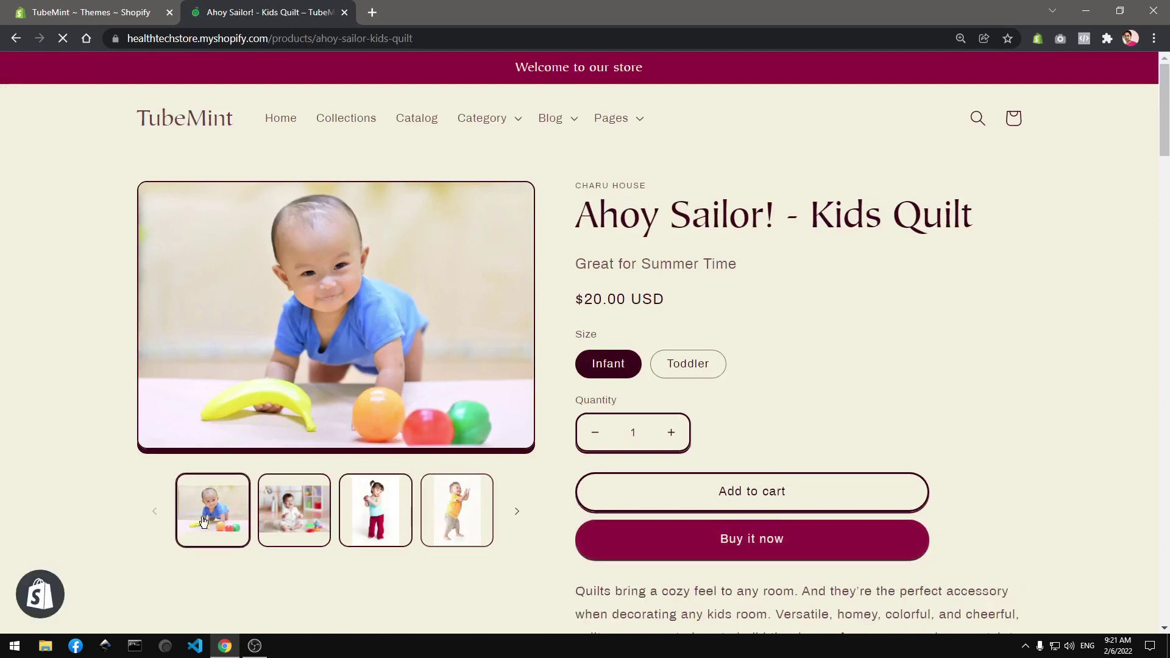
click(518, 511)
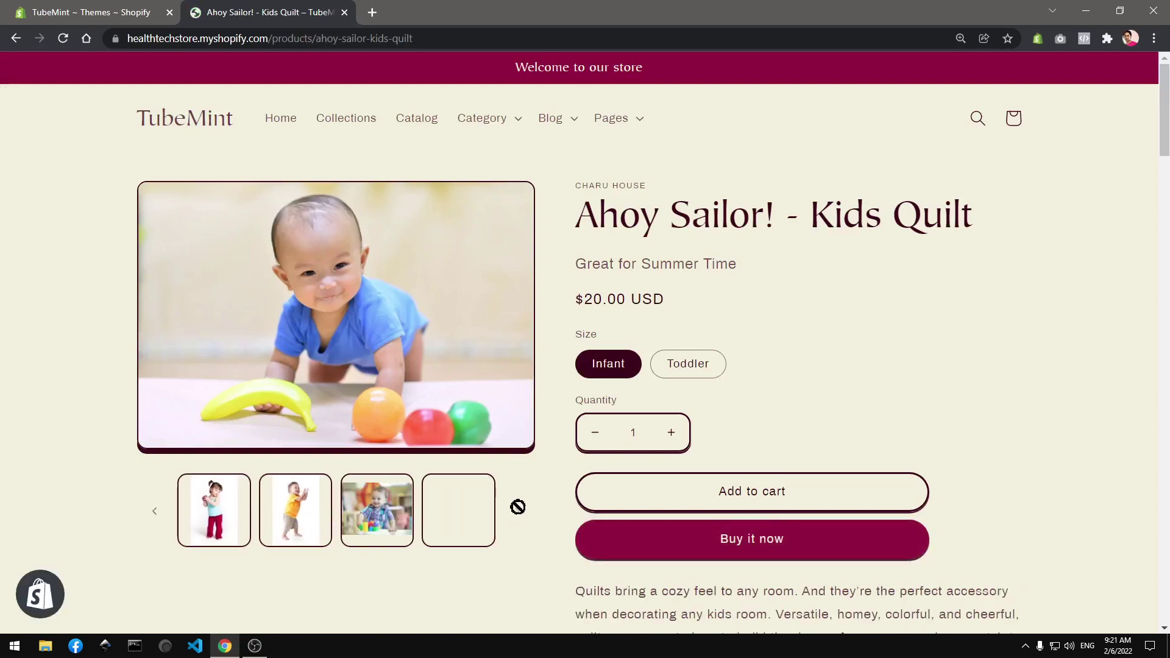
click(224, 502)
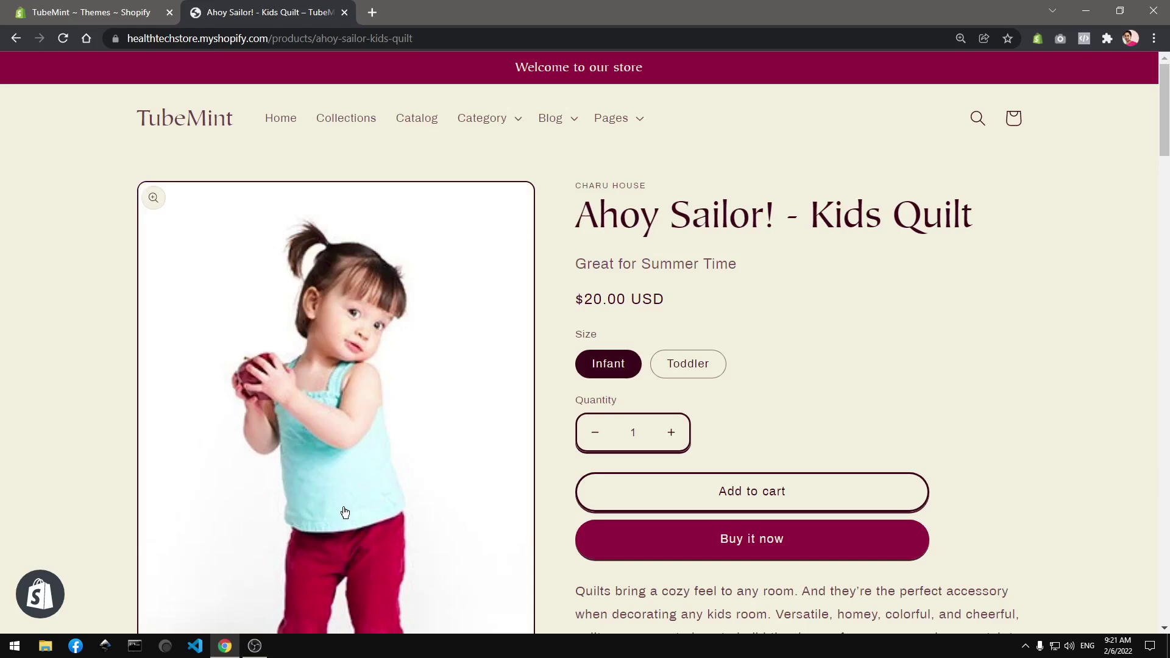
scroll(506, 422, down, 15)
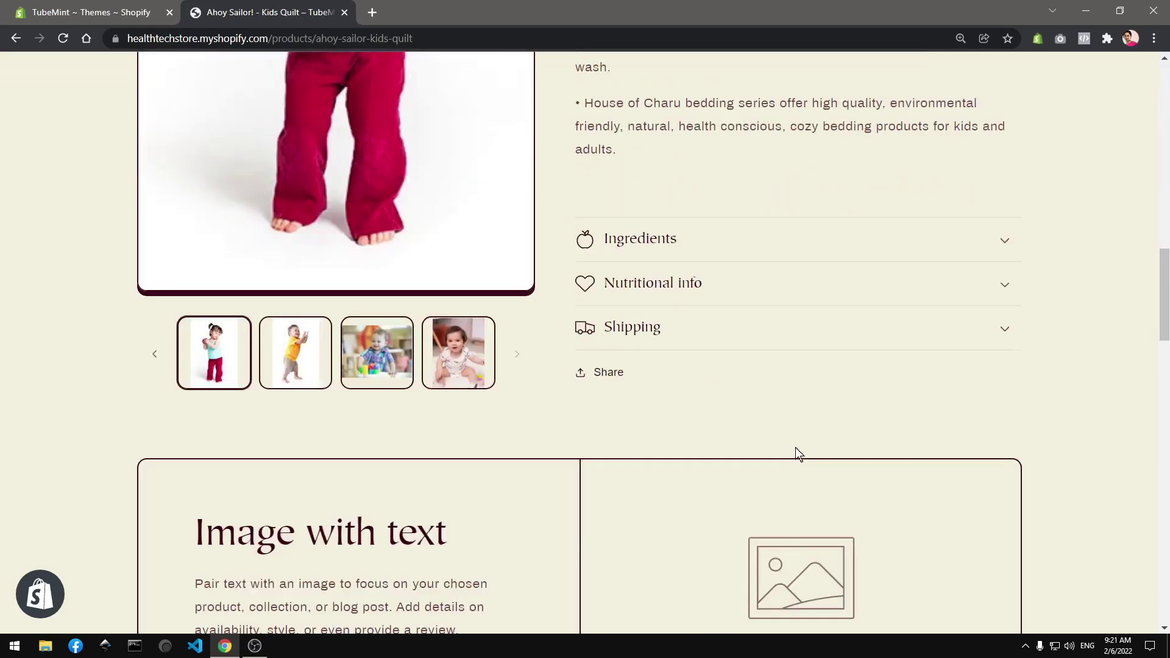
click(299, 369)
click(375, 373)
click(456, 377)
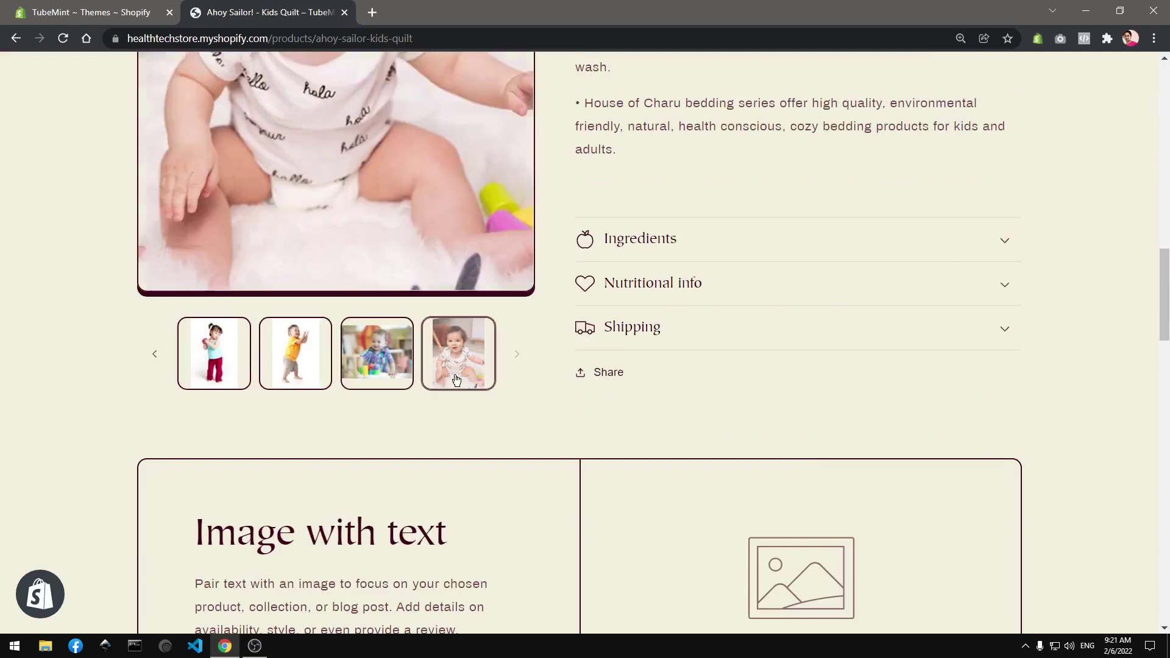
click(381, 376)
click(296, 360)
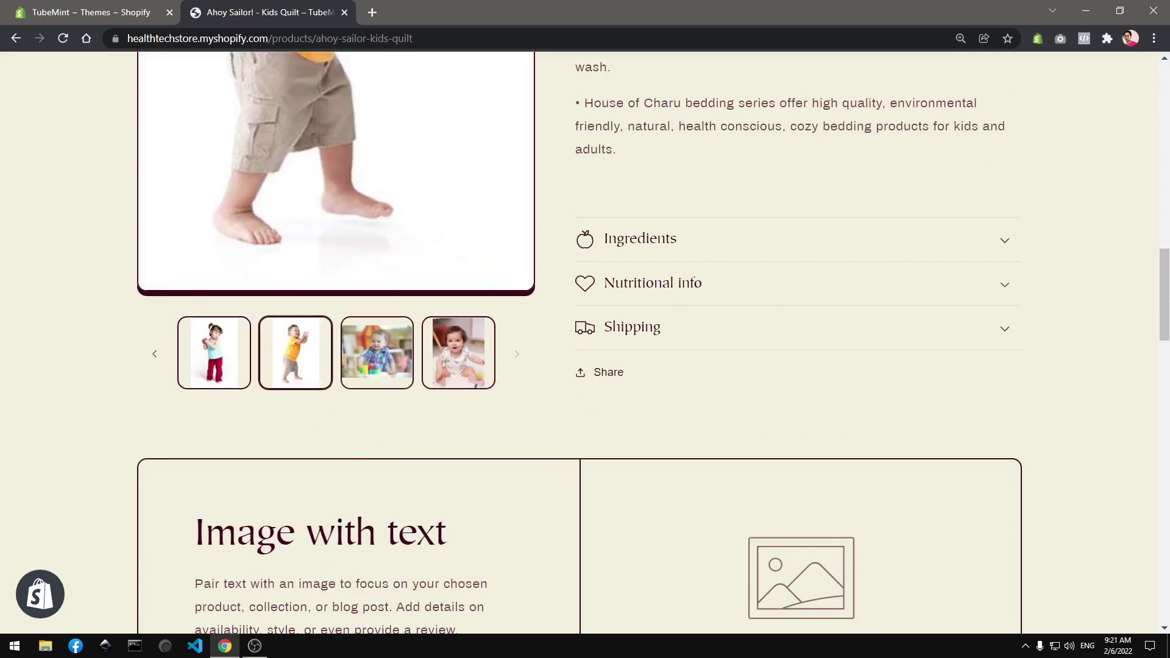
scroll(664, 486, up, 3)
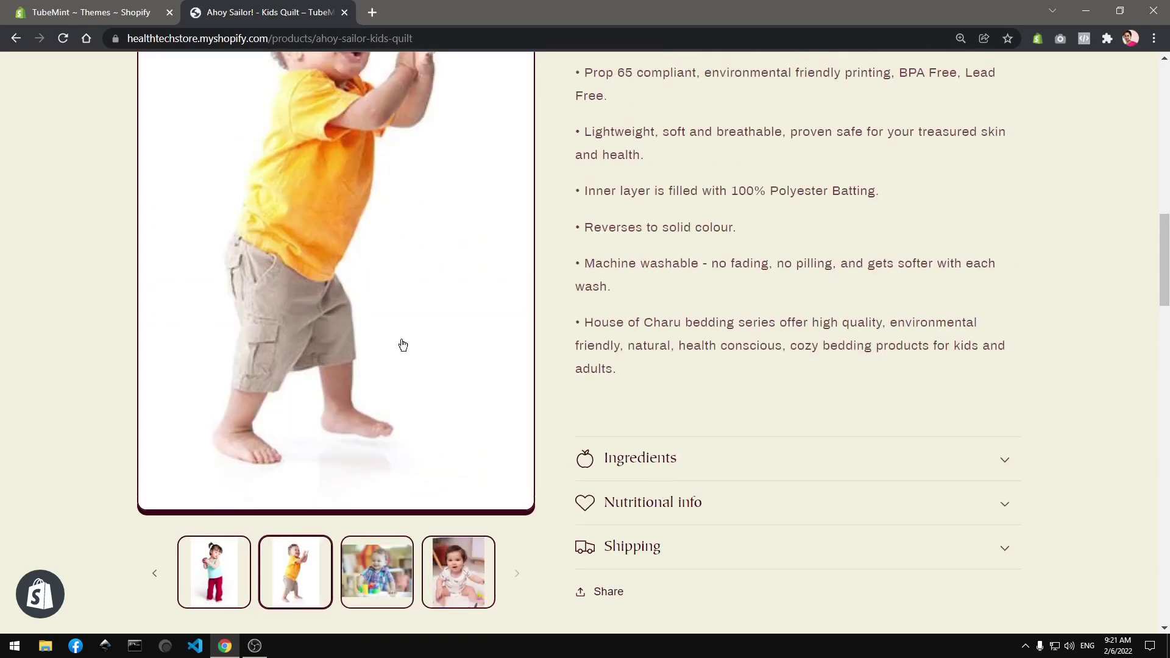
click(999, 462)
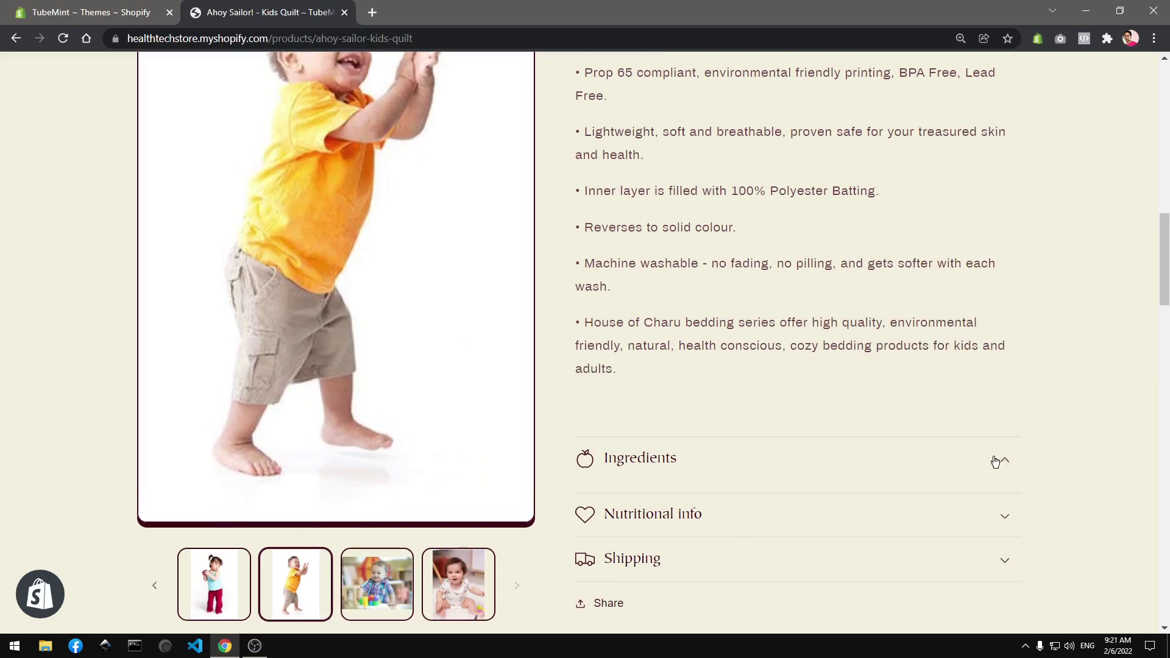
scroll(998, 462, down, 2)
click(989, 380)
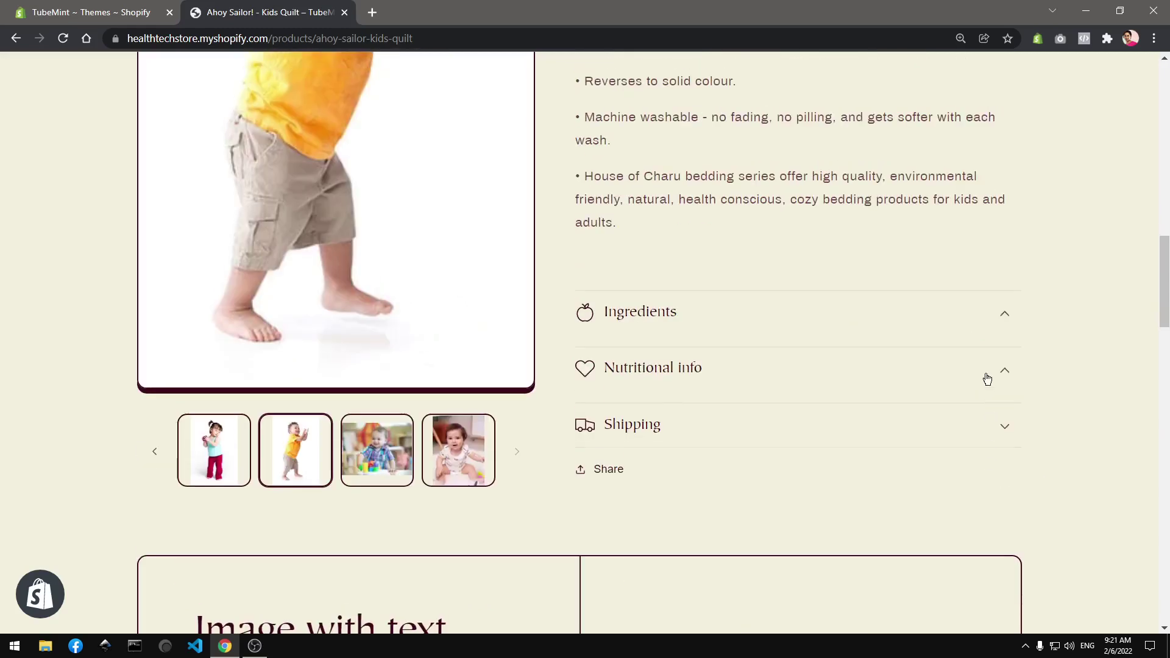
click(992, 416)
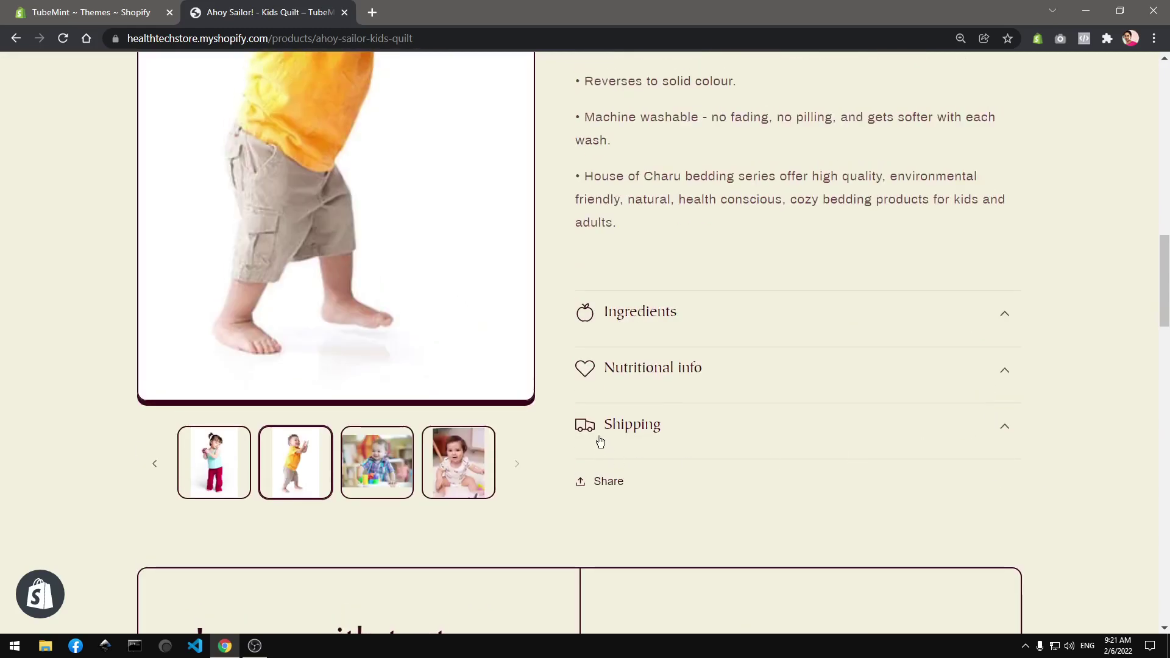
click(877, 312)
click(817, 355)
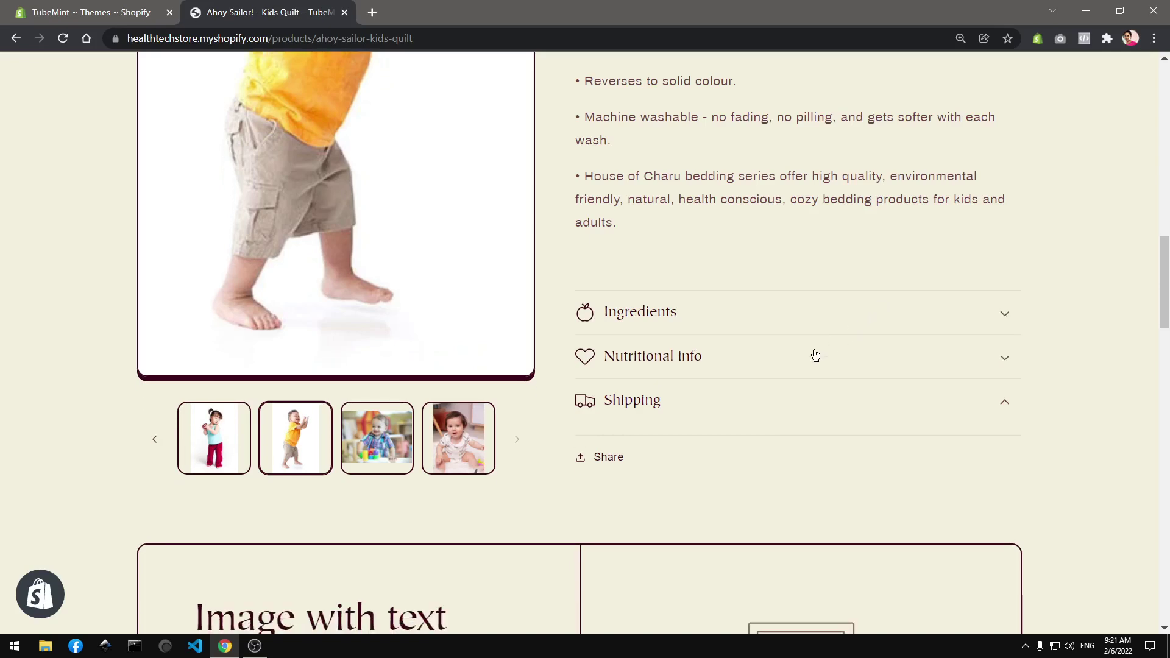
click(696, 414)
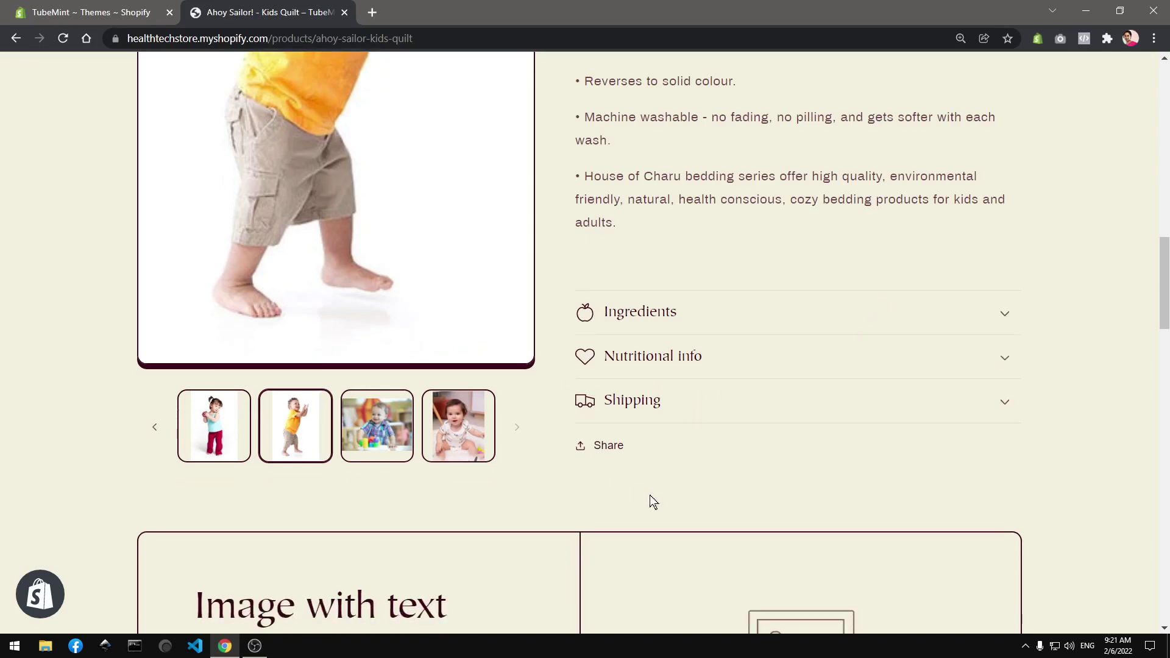
scroll(676, 499, down, 12)
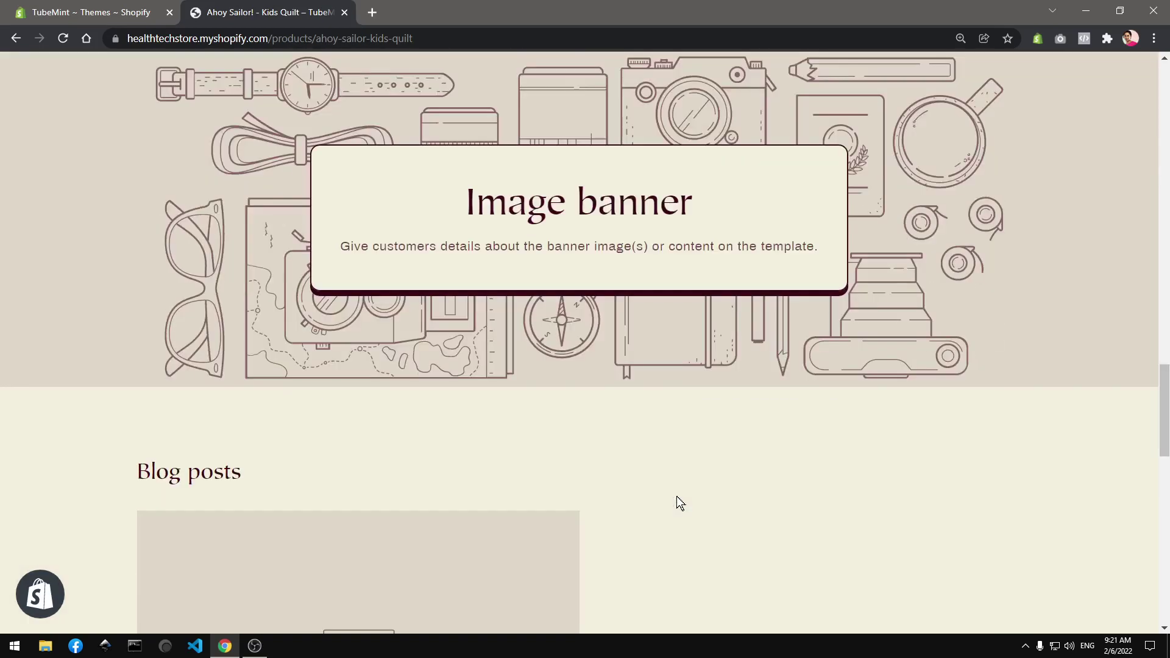
scroll(676, 502, up, 12)
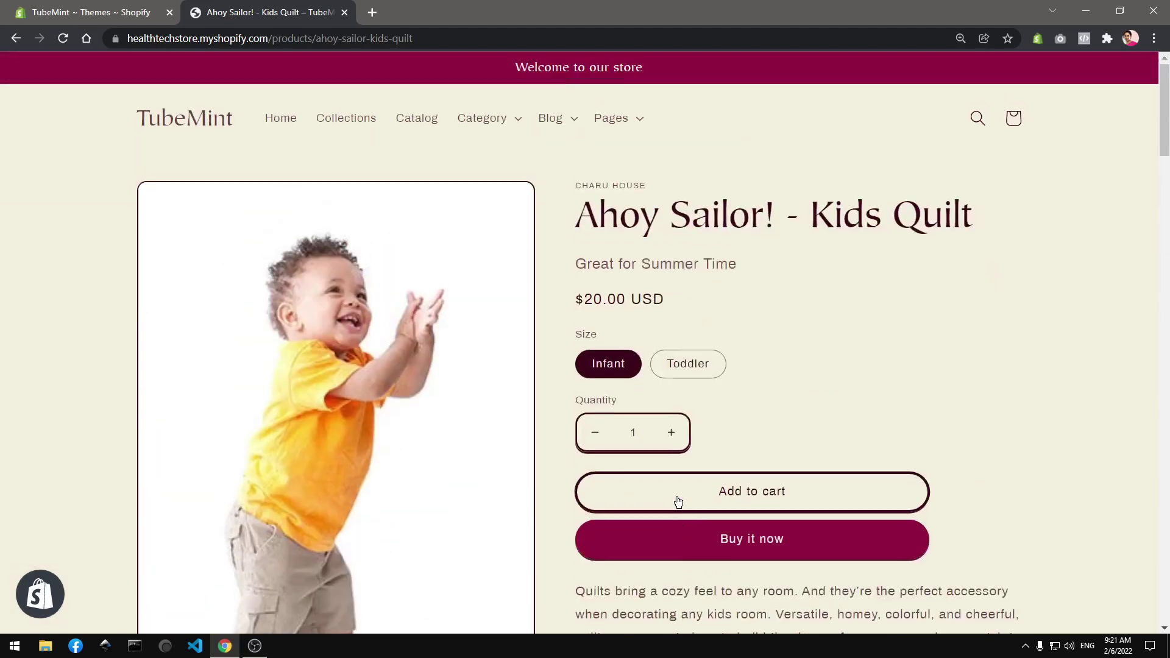
Choose the Toddler quilt size, browse the product page, then return to the home page.
click(698, 360)
click(608, 364)
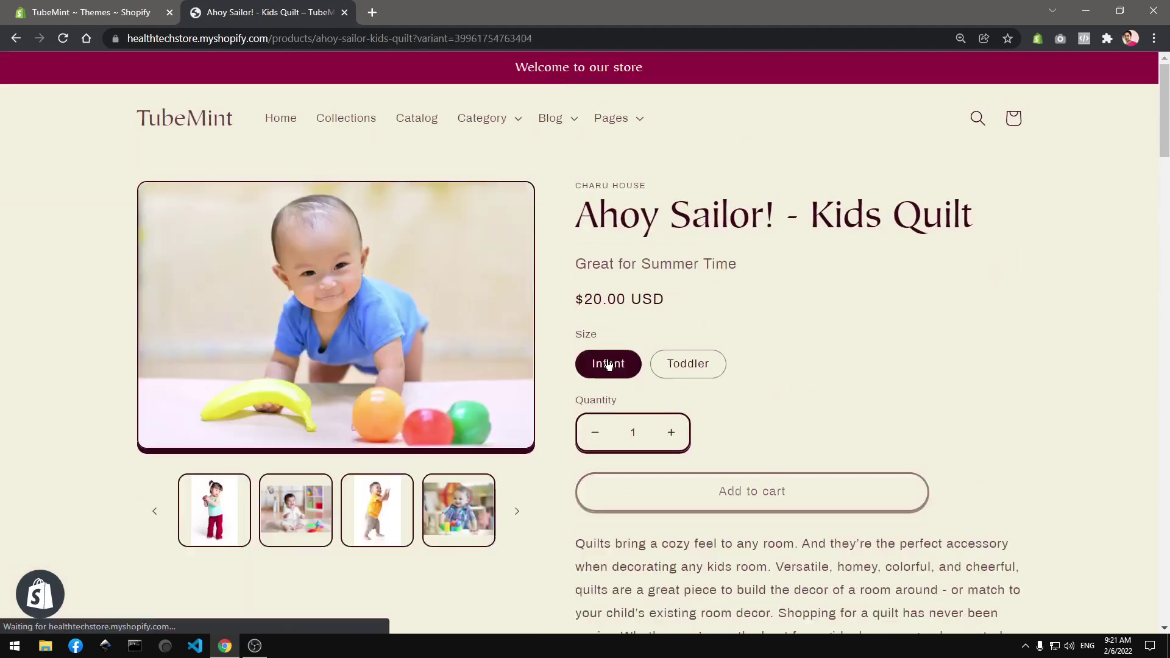
click(698, 368)
scroll(485, 455, down, 12)
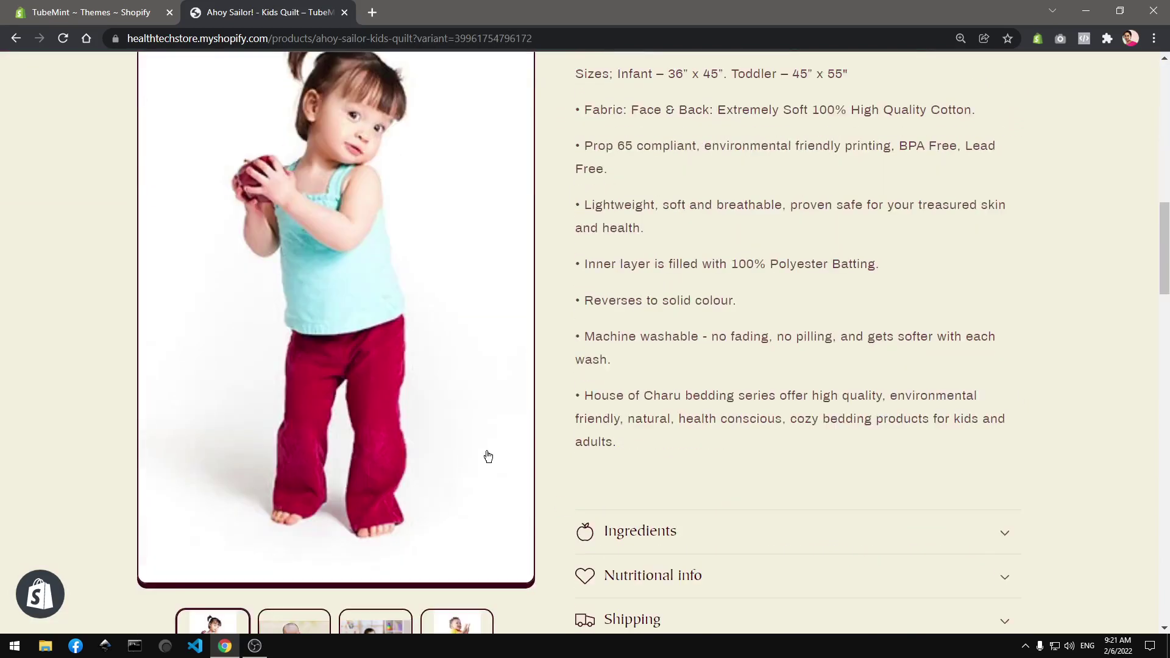
scroll(488, 456, down, 20)
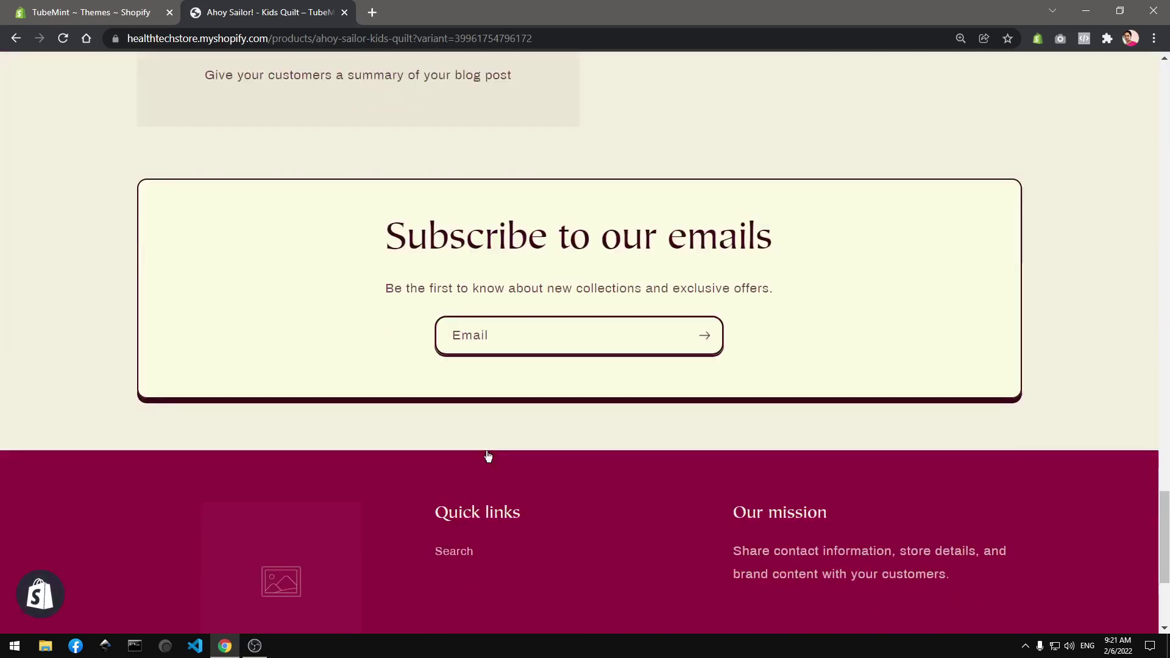
scroll(488, 456, up, 10)
scroll(488, 456, down, 8)
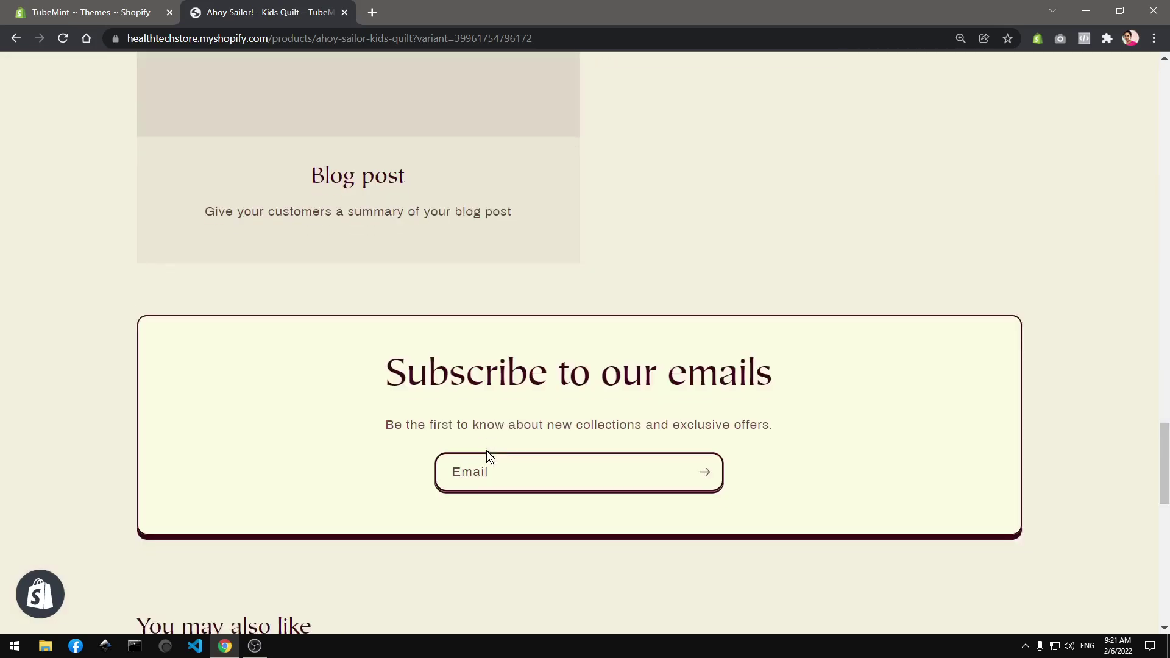
scroll(486, 451, down, 5)
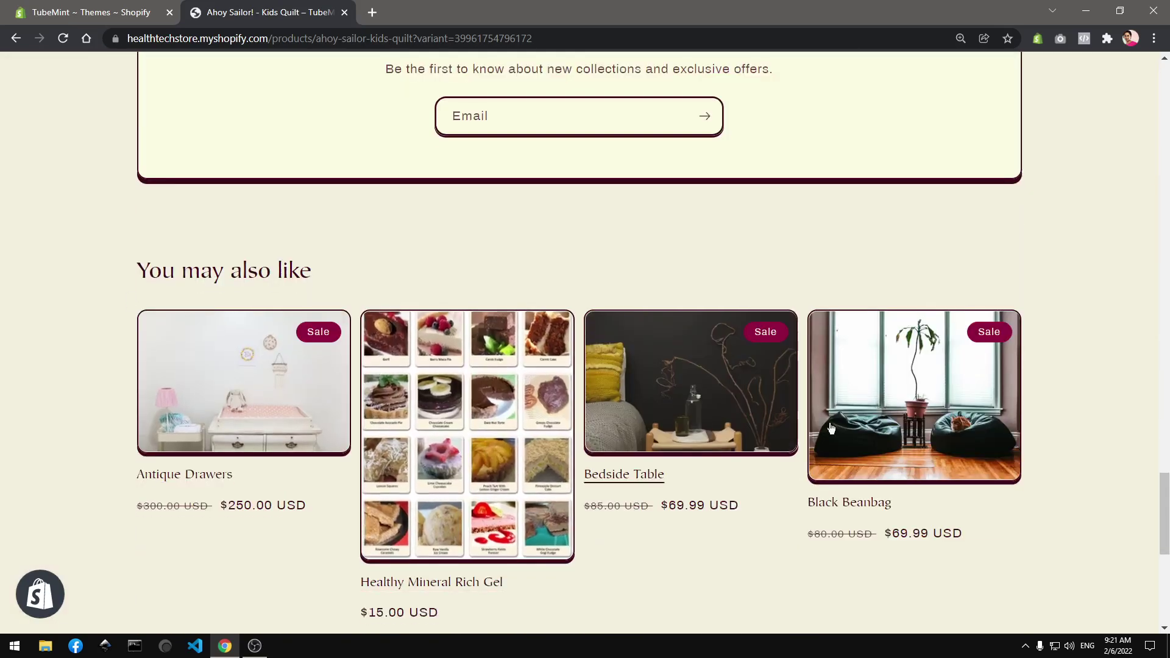
scroll(1075, 514, down, 8)
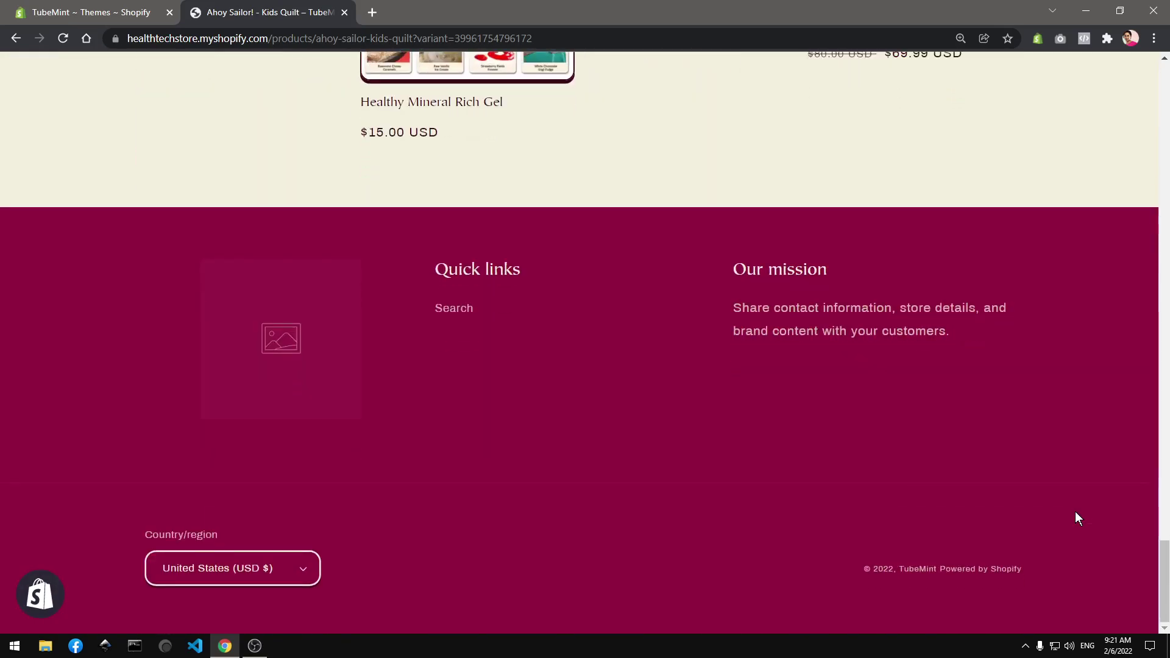
scroll(1075, 513, up, 20)
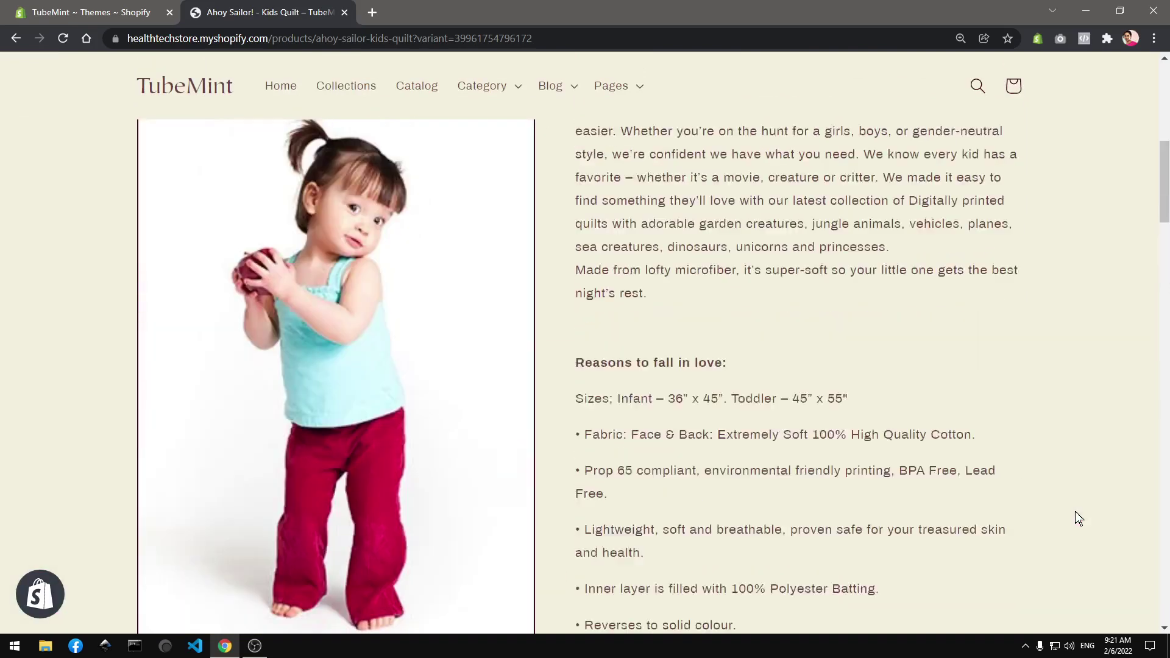
scroll(1074, 510, up, 6)
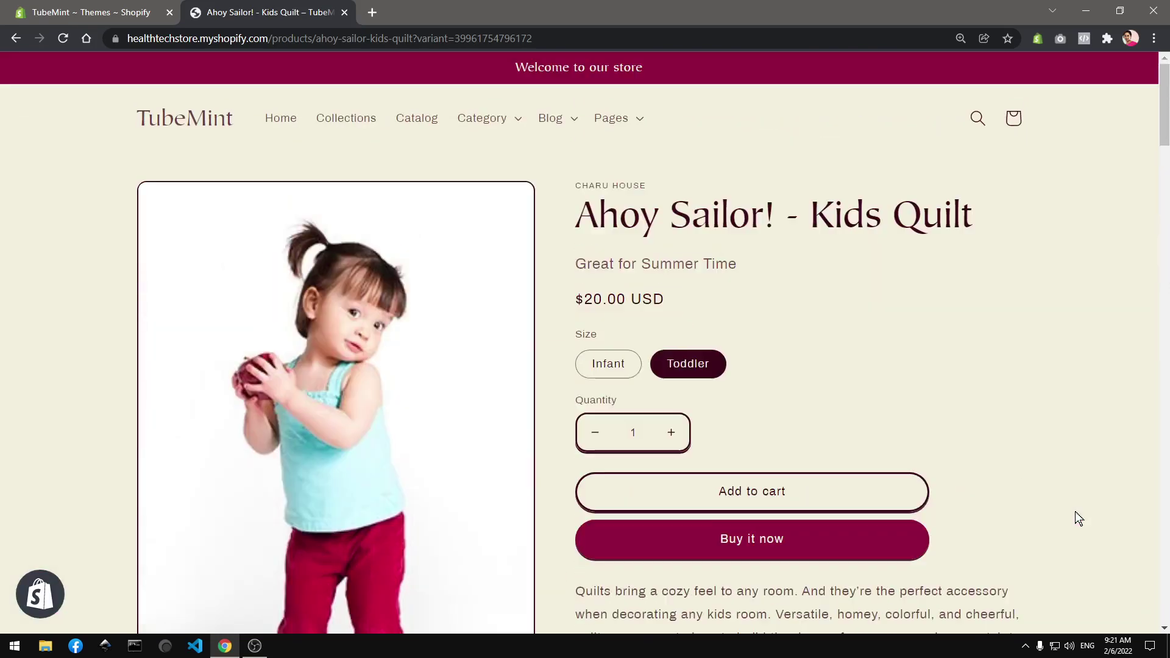
click(176, 124)
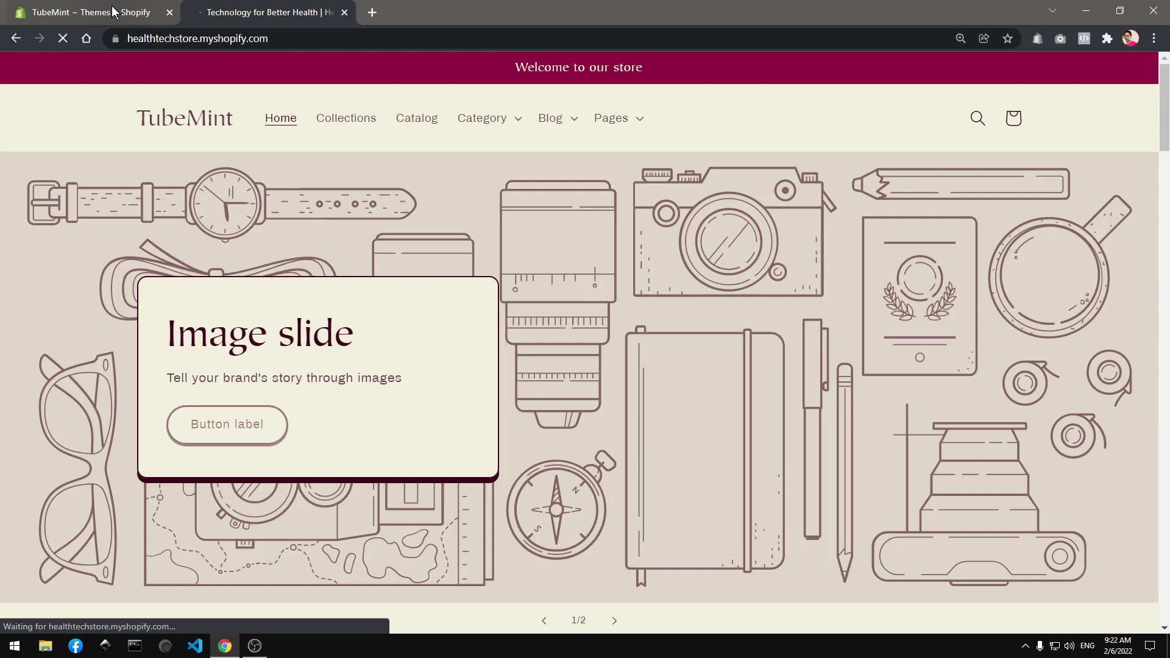
Return to the Themes admin and open the live Crave theme in the customizer.
click(124, 13)
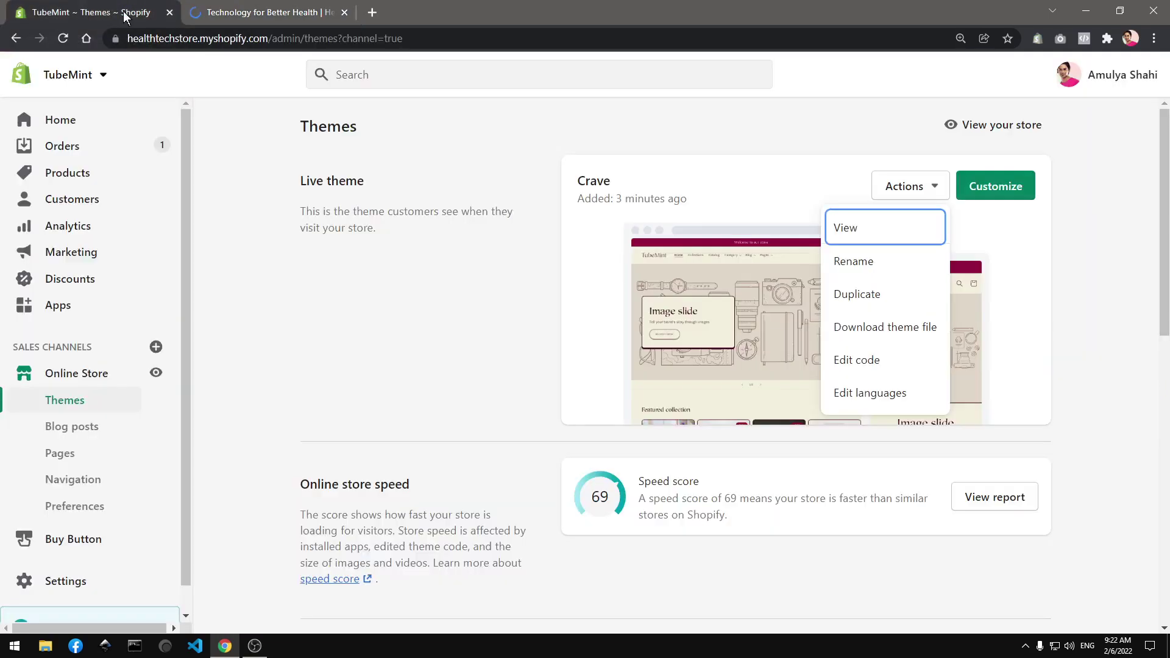
click(674, 135)
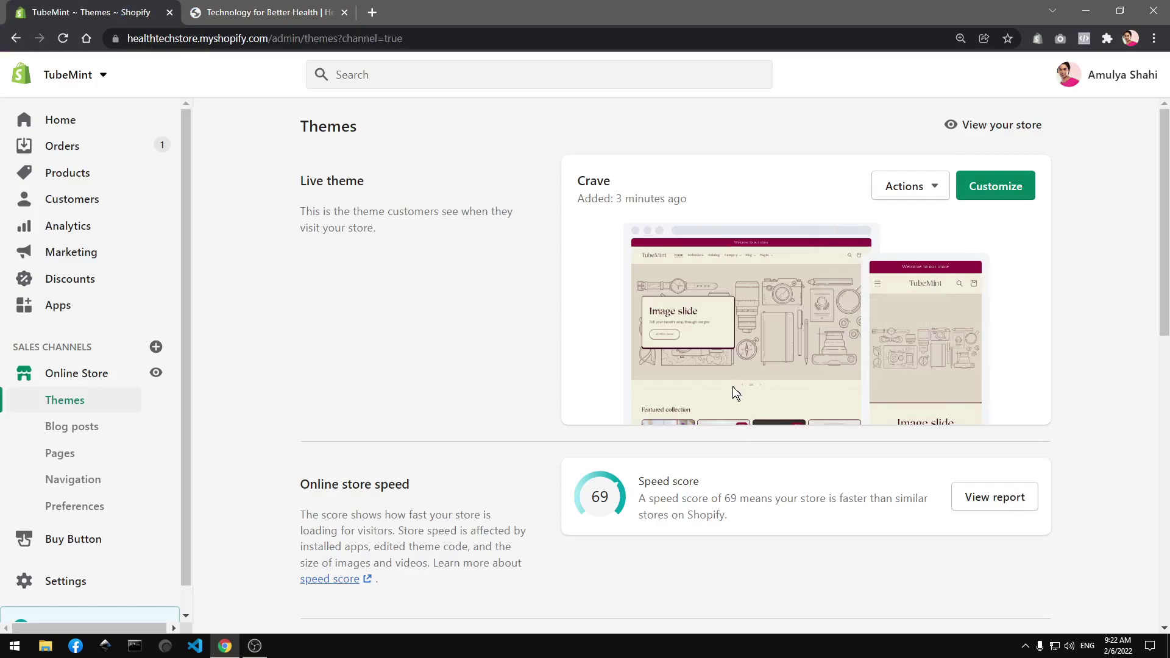
click(262, 12)
click(127, 5)
click(1009, 191)
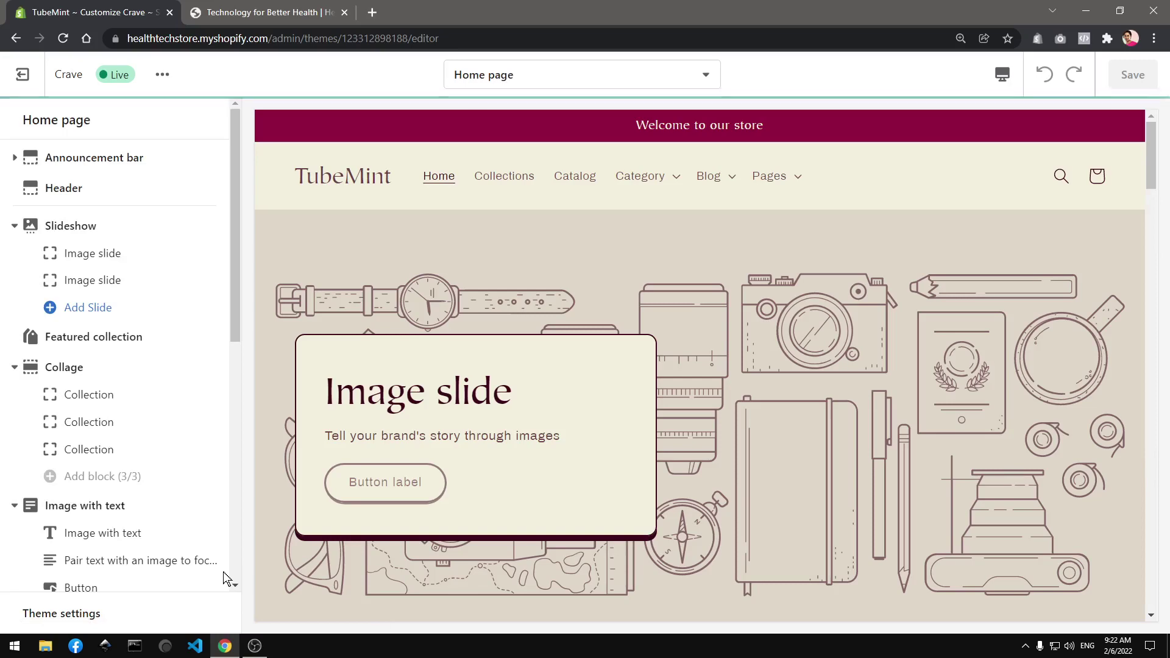
scroll(172, 423, down, 8)
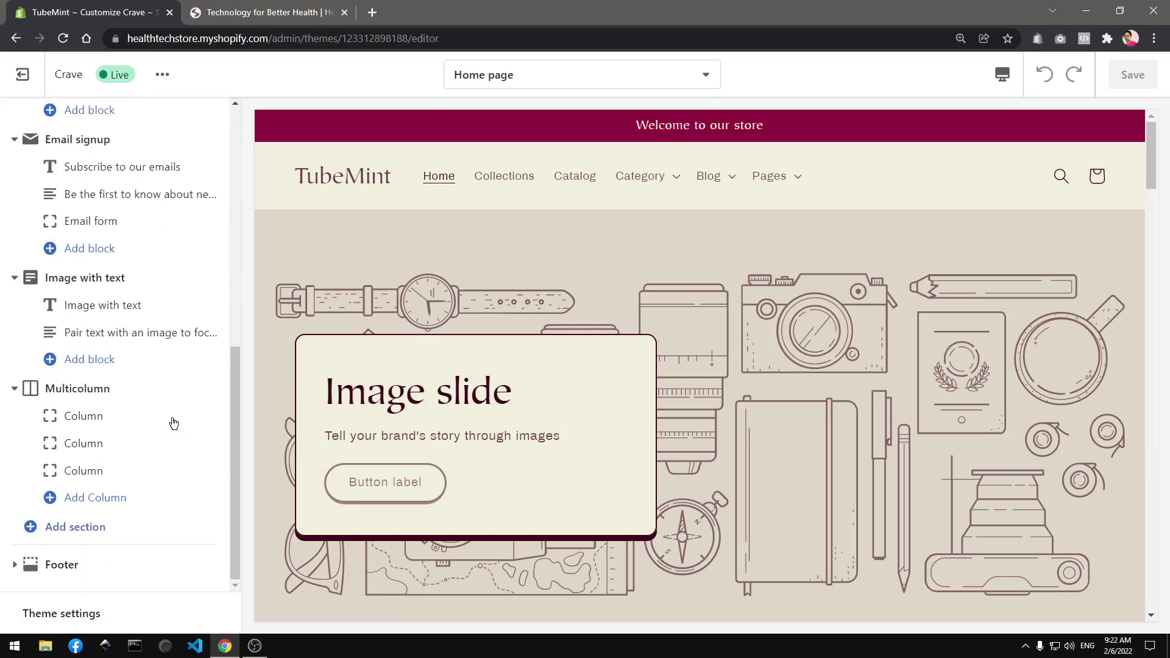
scroll(173, 422, up, 5)
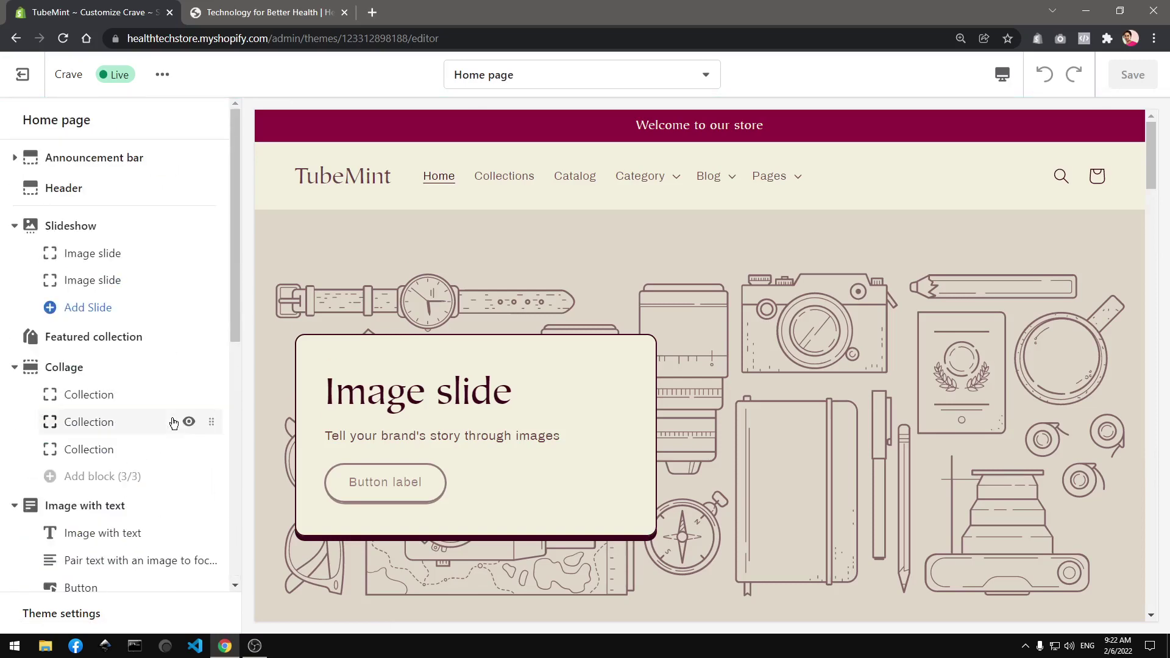
Switch the theme editor to the Default product template.
click(534, 81)
click(553, 226)
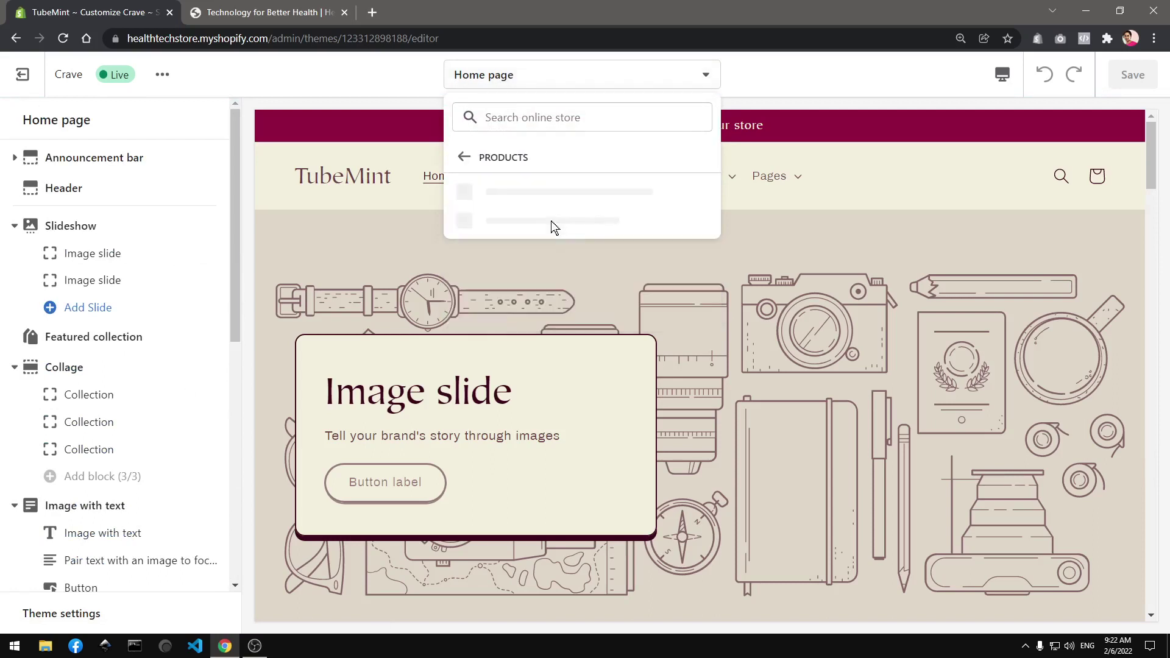
click(526, 193)
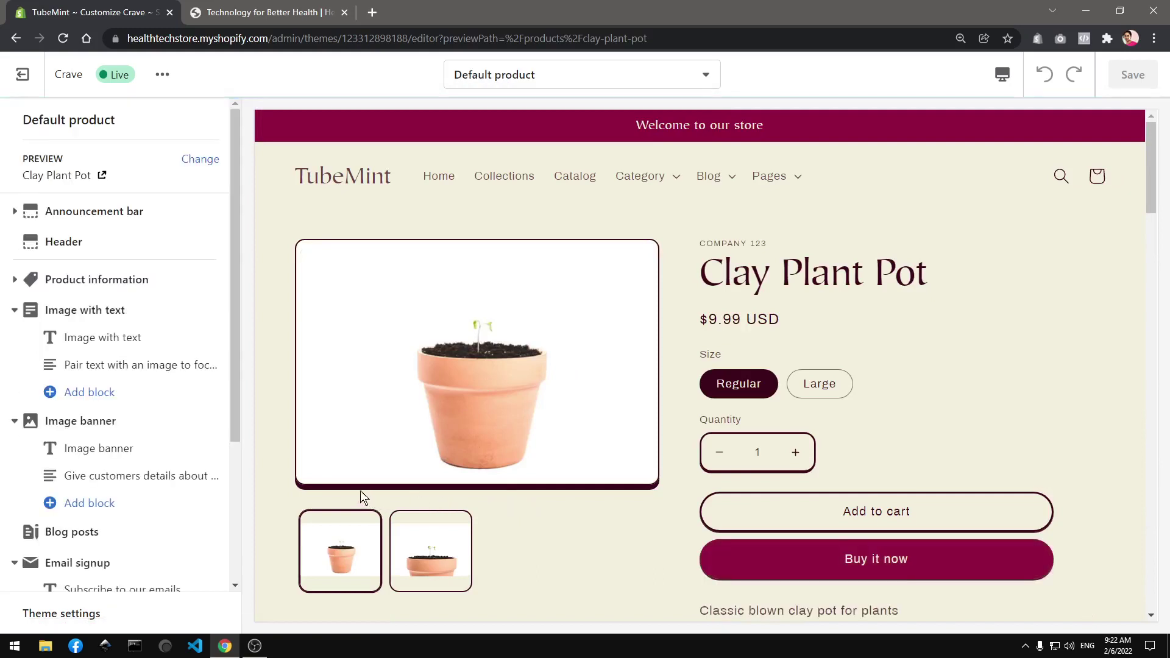
Enable 'Hide other variants' media after selecting a variant', test with Large, and save.
click(17, 279)
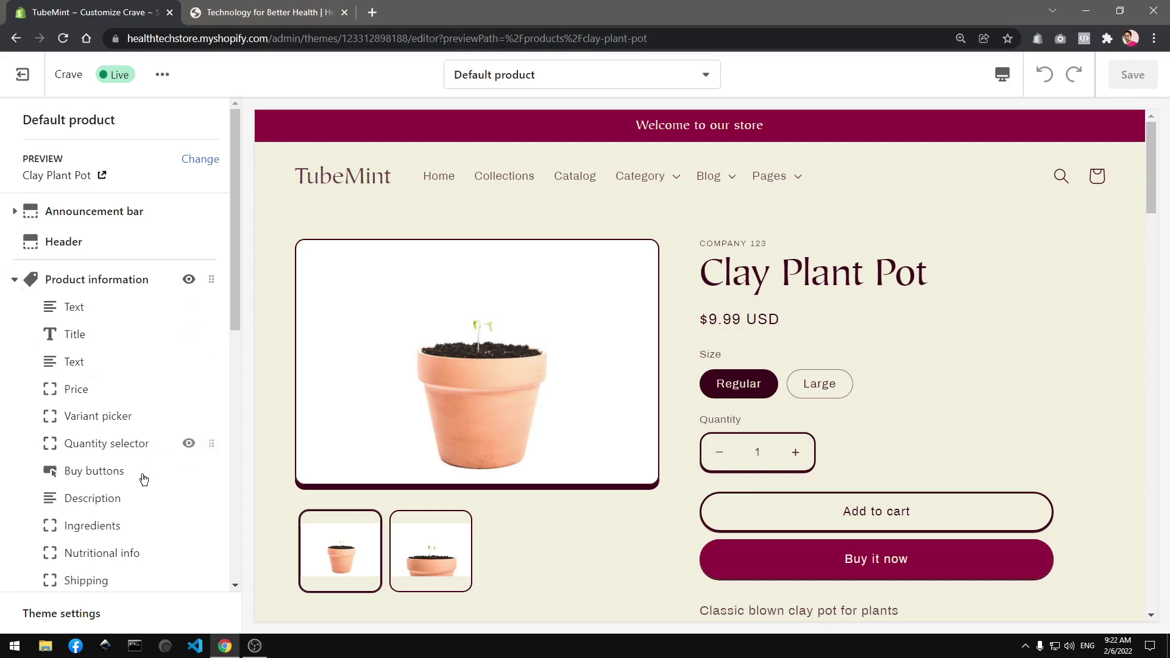
scroll(146, 481, down, 5)
scroll(151, 485, up, 5)
click(106, 281)
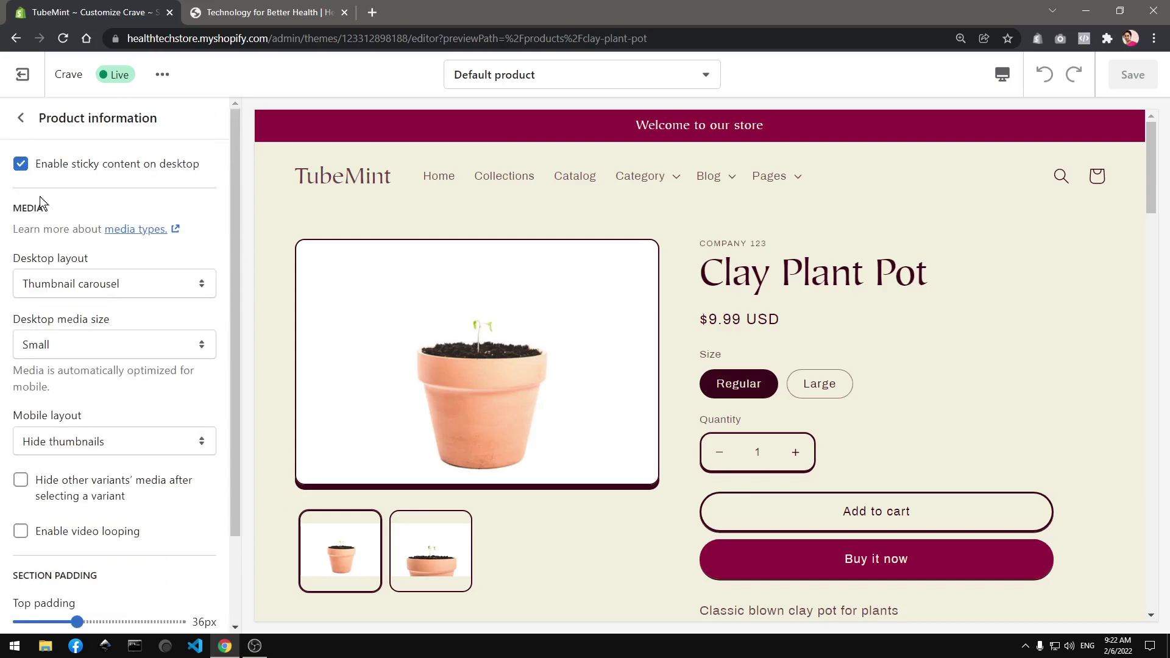
click(130, 294)
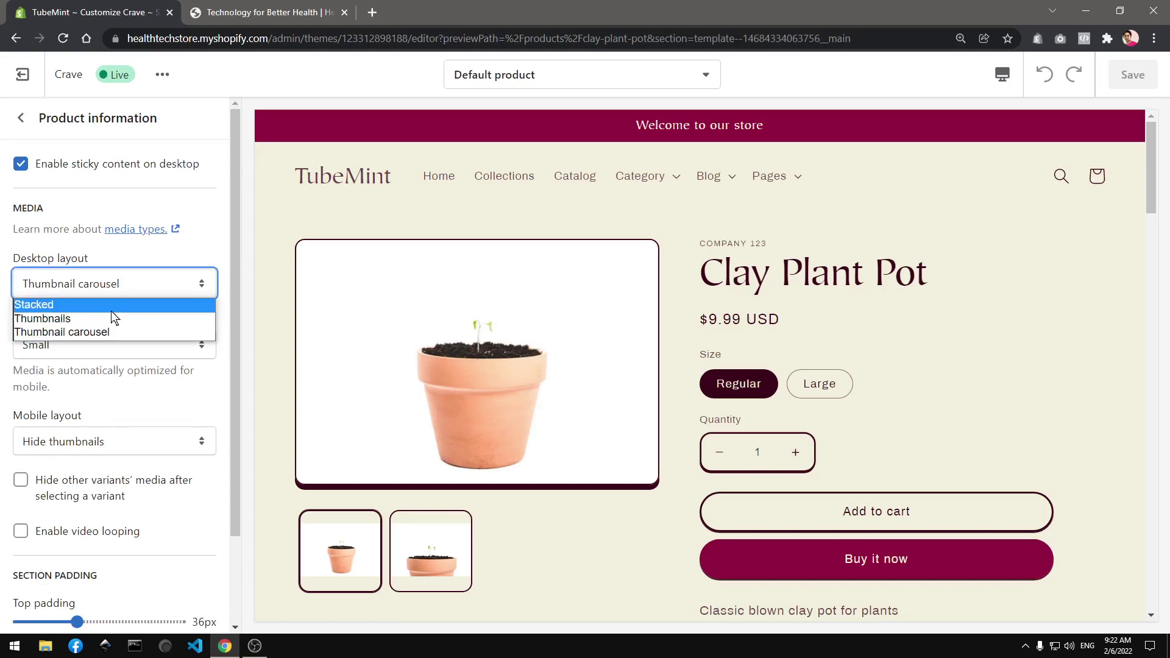
click(272, 231)
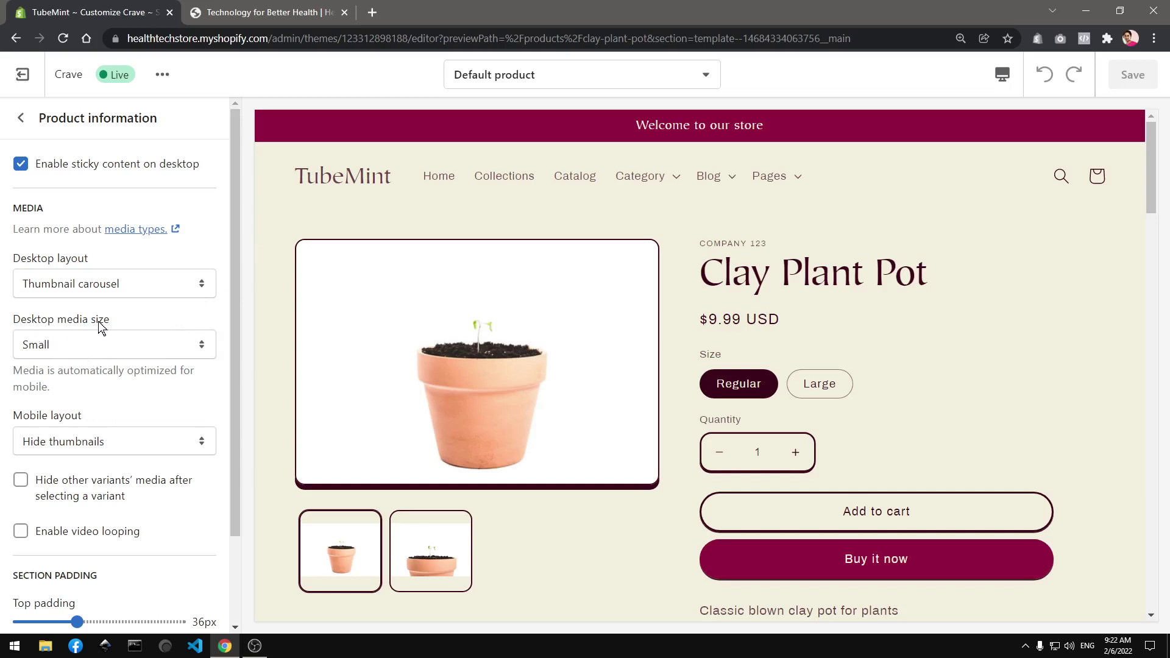
click(104, 488)
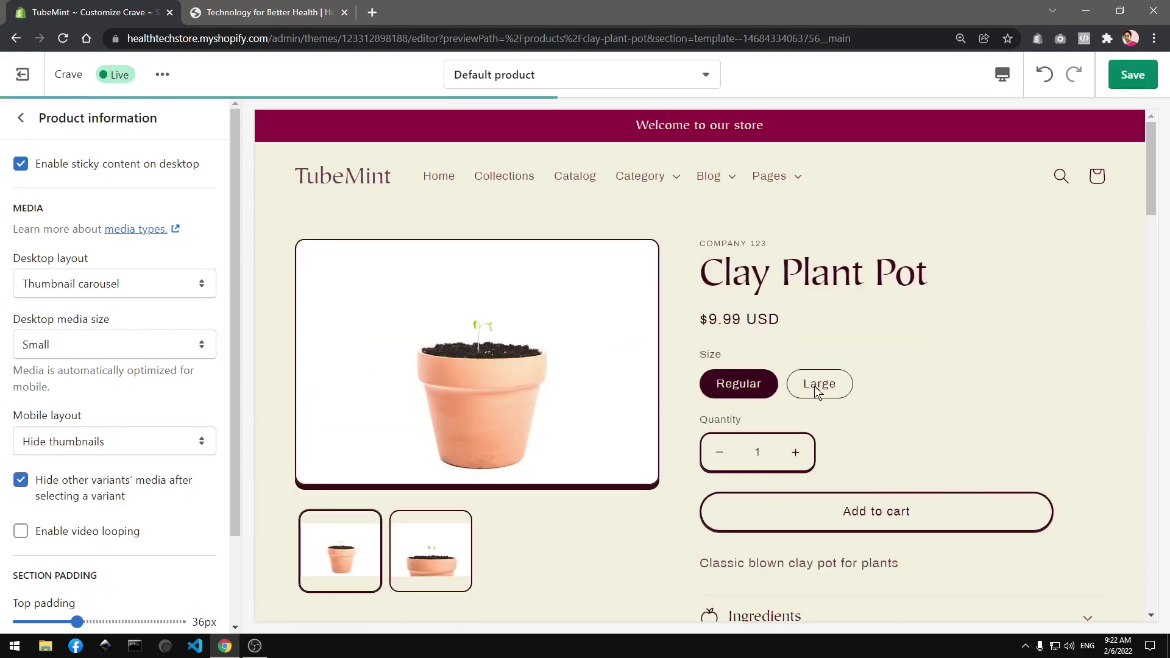
click(816, 390)
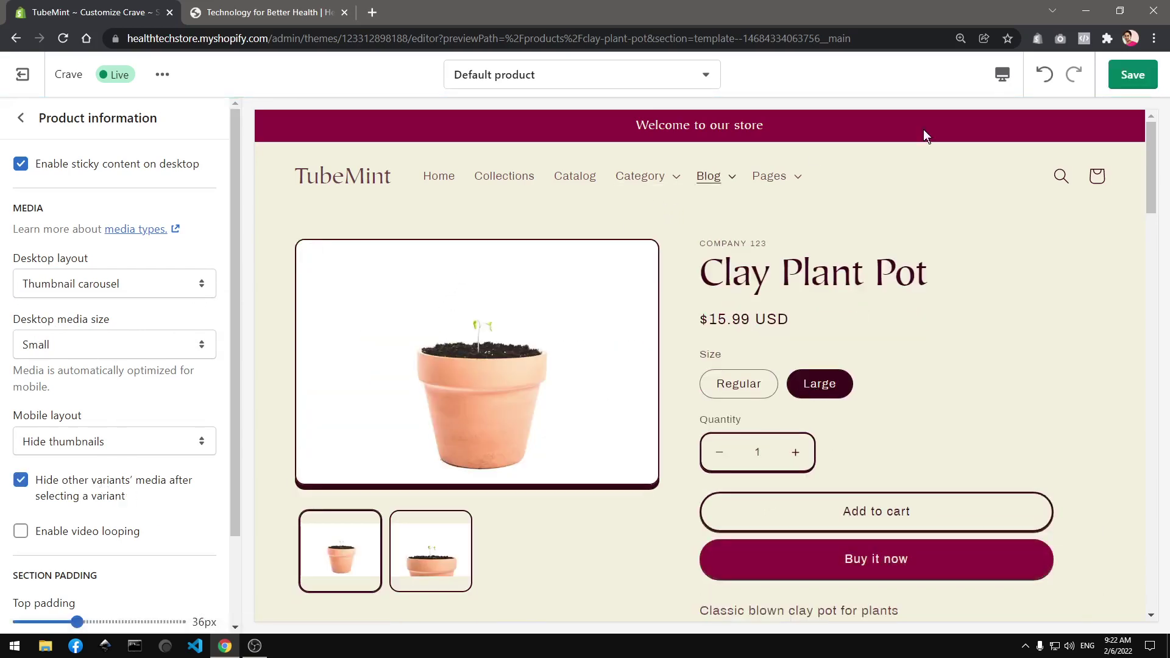
key(ctrl+s)
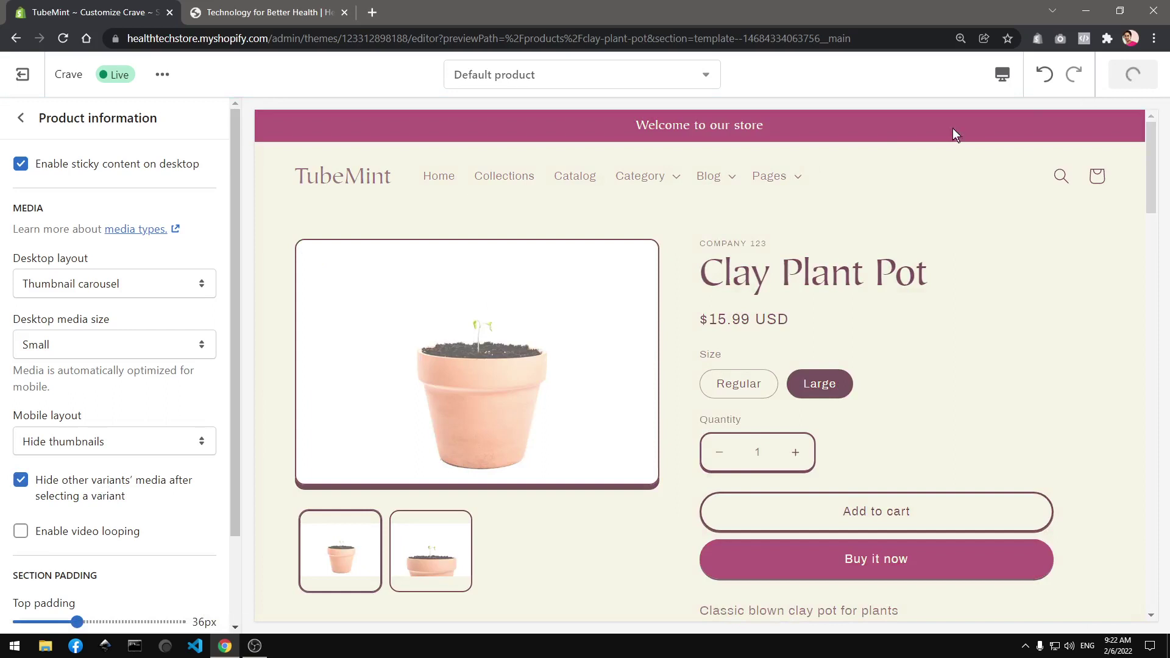
Preview the Ahoy Sailor! - Kids Quilt from the catalog and inspect its Toddler variant images.
click(569, 186)
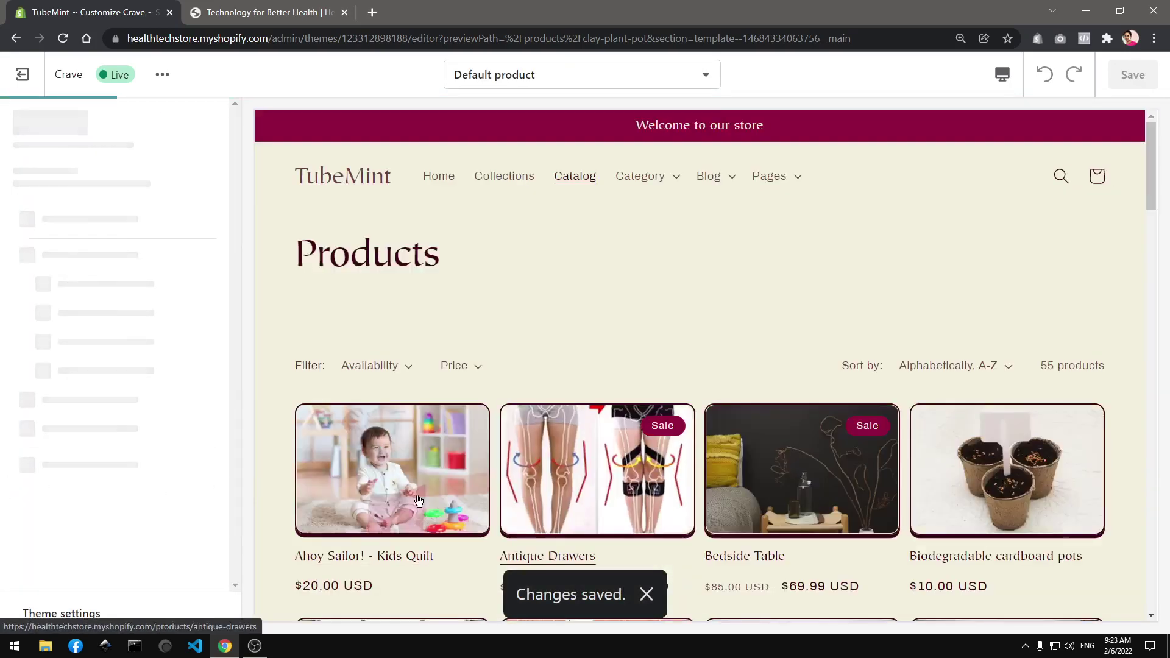
click(407, 489)
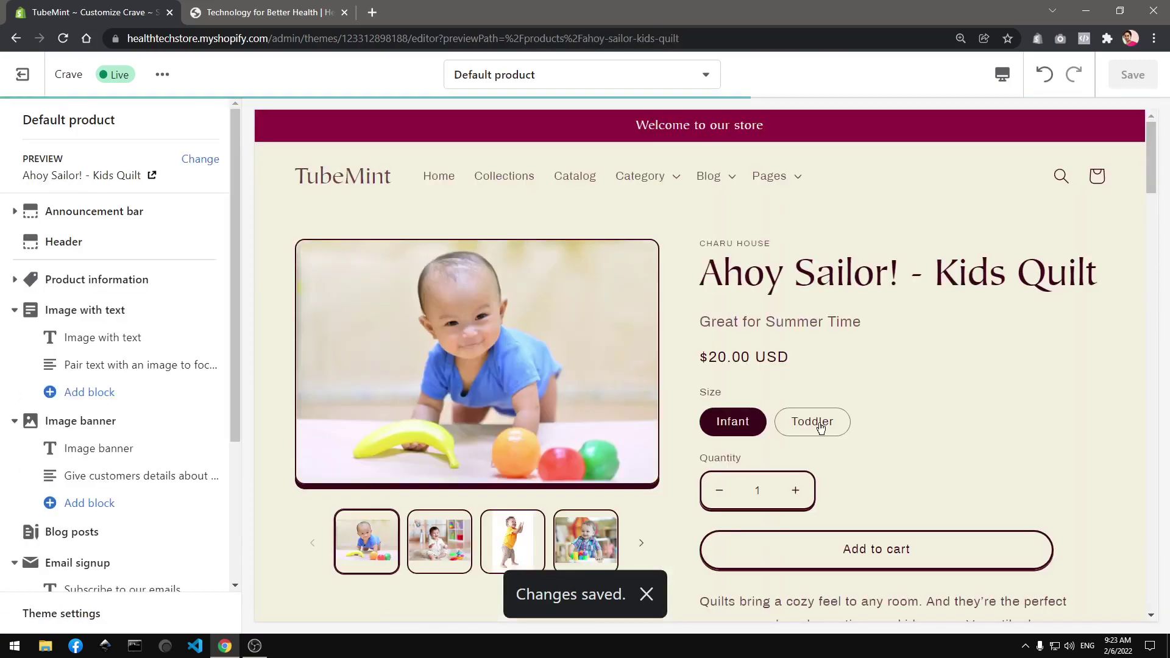
click(816, 420)
scroll(1099, 407, down, 15)
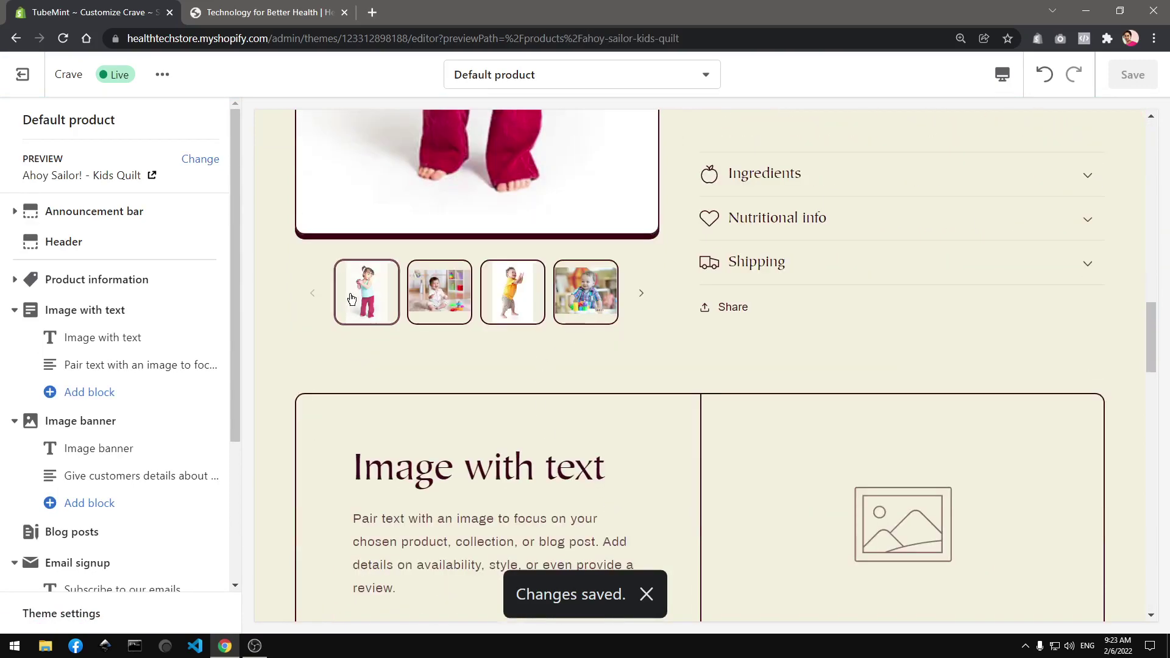
scroll(726, 420, up, 3)
scroll(727, 420, up, 10)
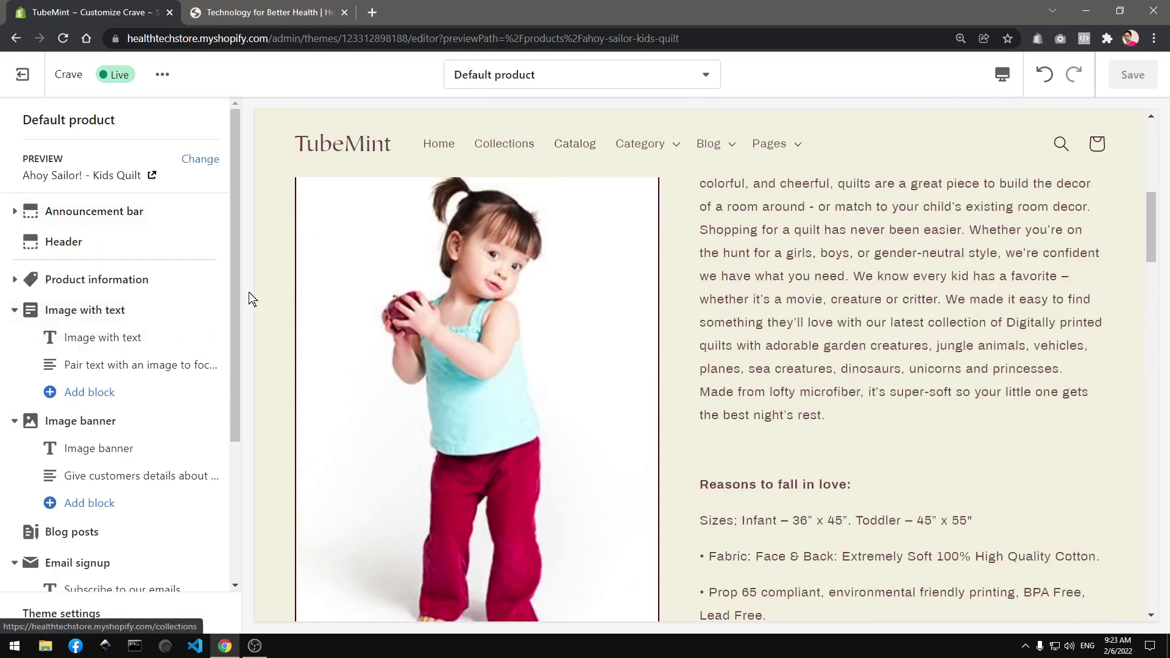
Turn on 'Enable video looping' in the Product information section and save the theme.
click(121, 291)
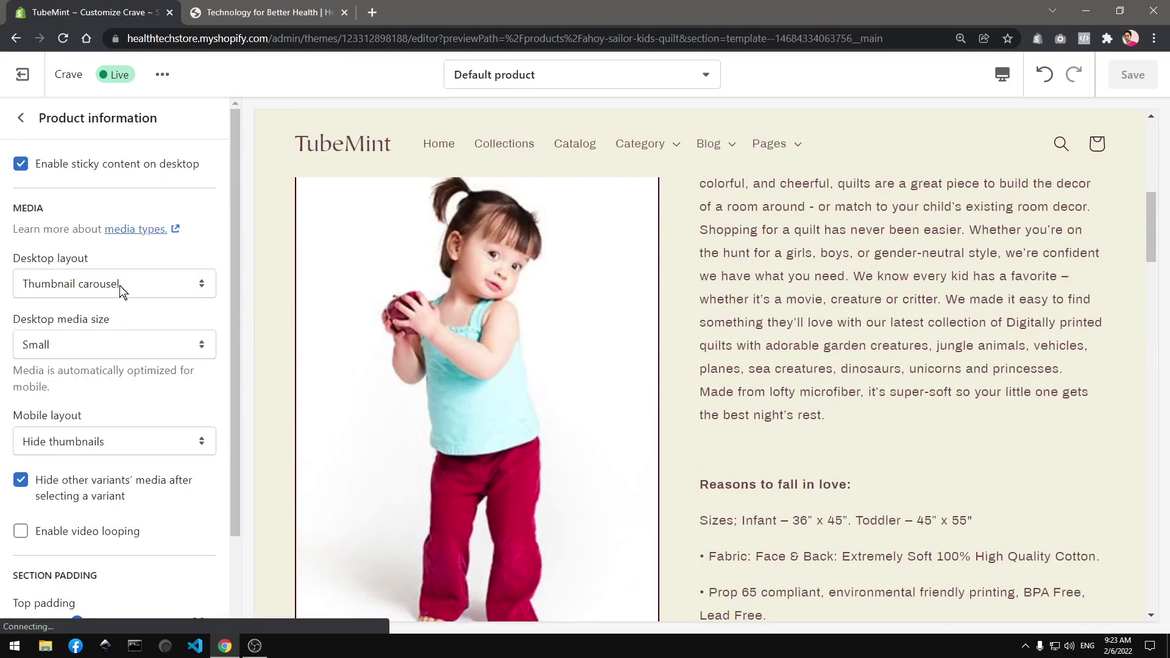
scroll(169, 477, down, 2)
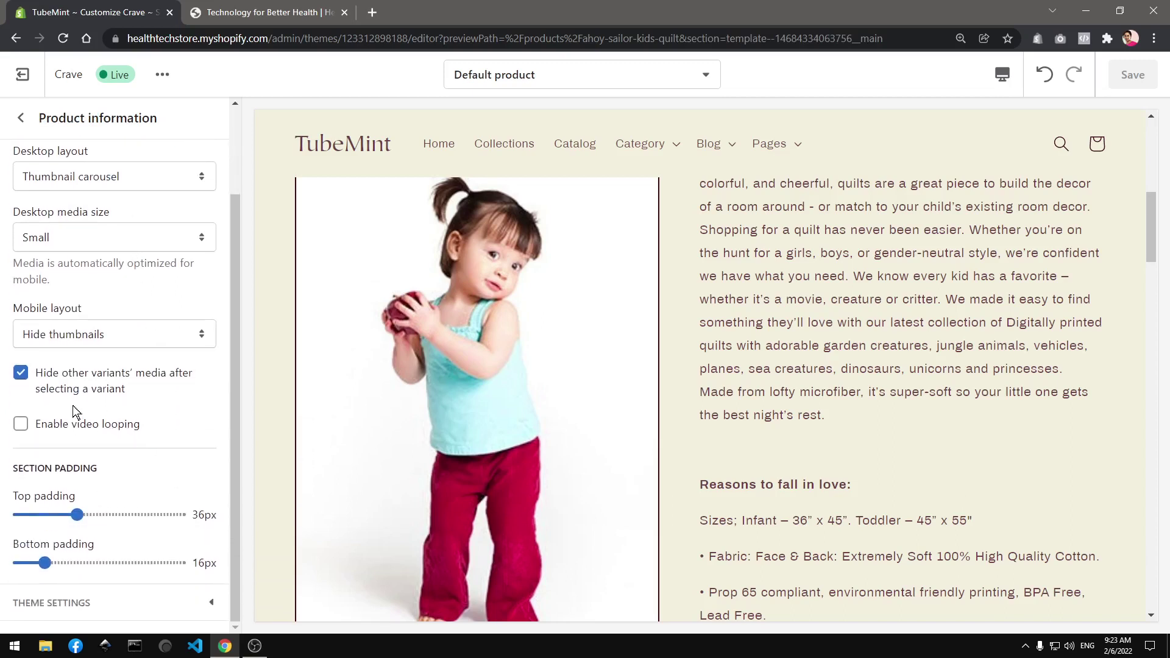
click(82, 427)
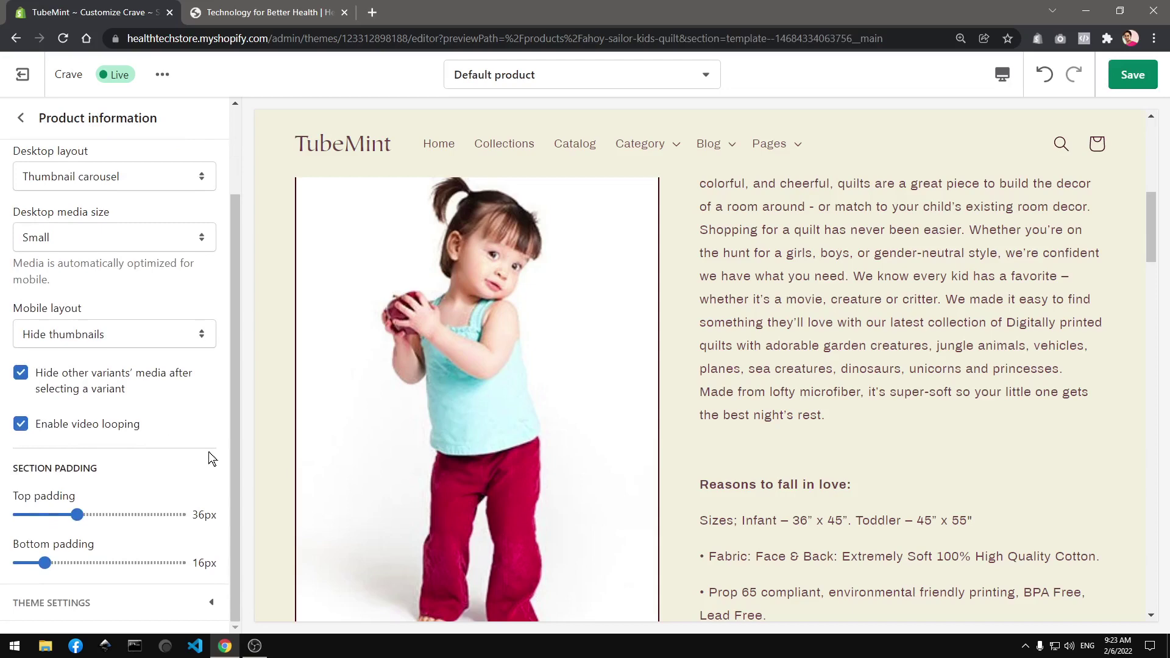
scroll(211, 458, up, 2)
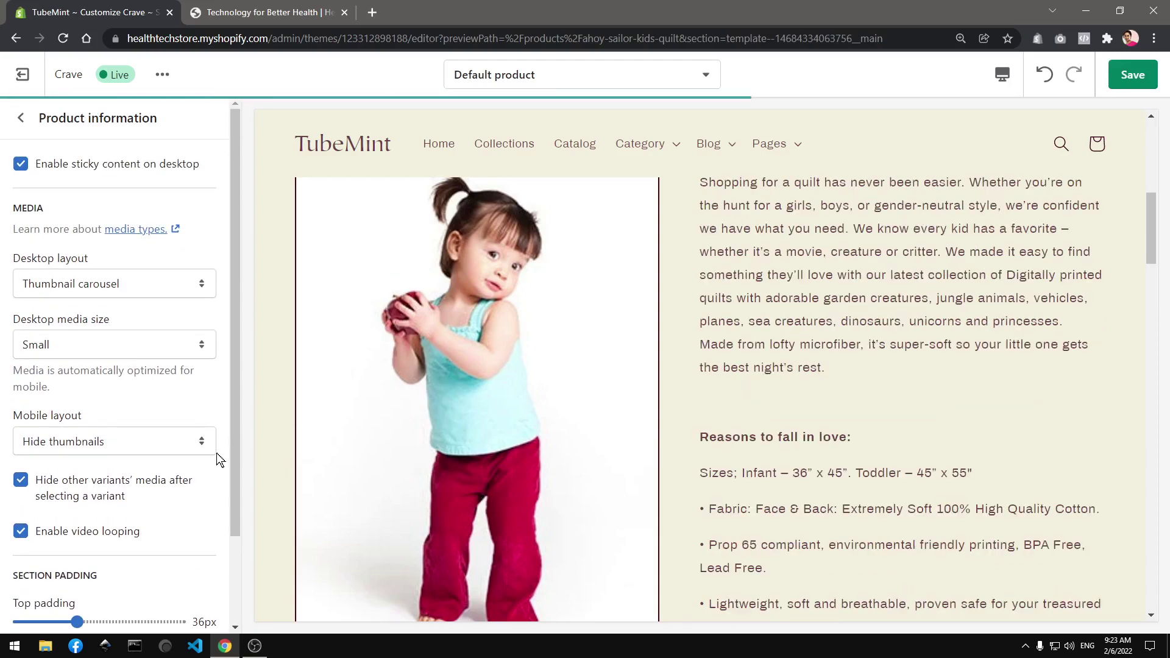
click(1142, 89)
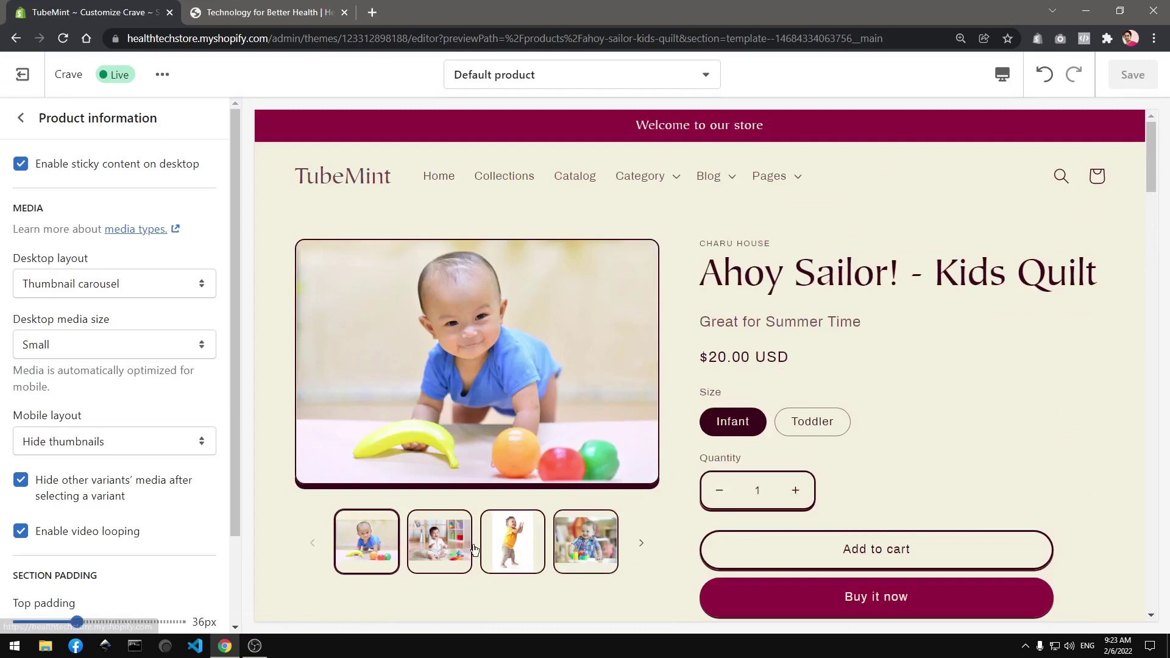
Cycle the quilt's gallery photos through the main image, then return the preview to Catalog.
click(436, 551)
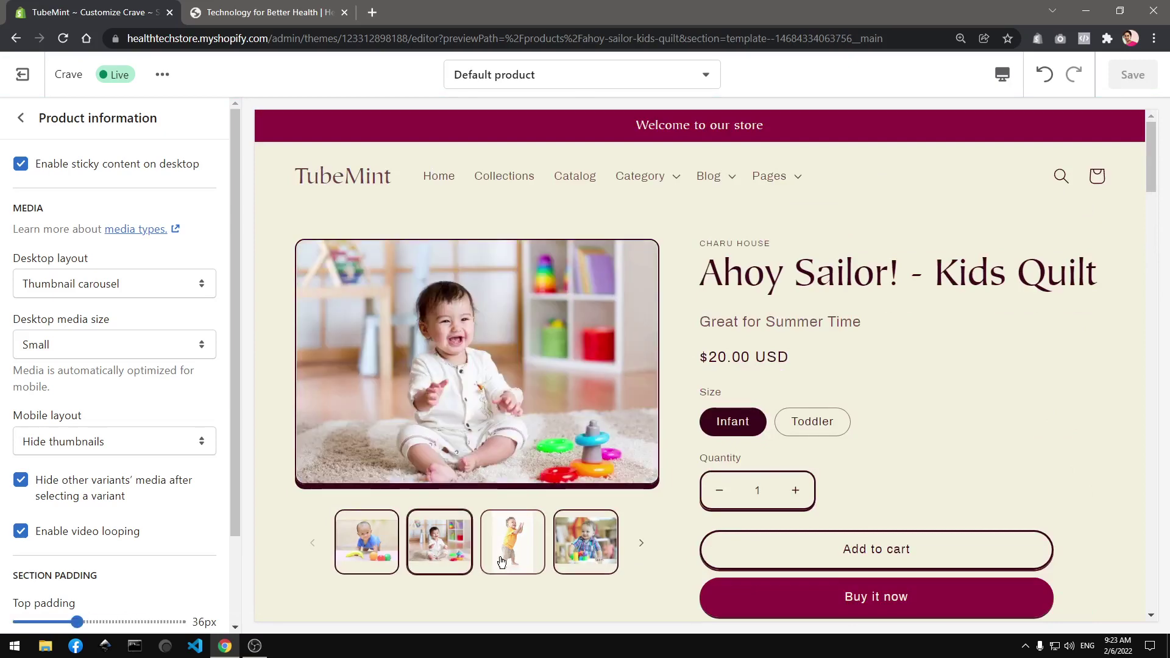
click(510, 545)
scroll(652, 504, down, 15)
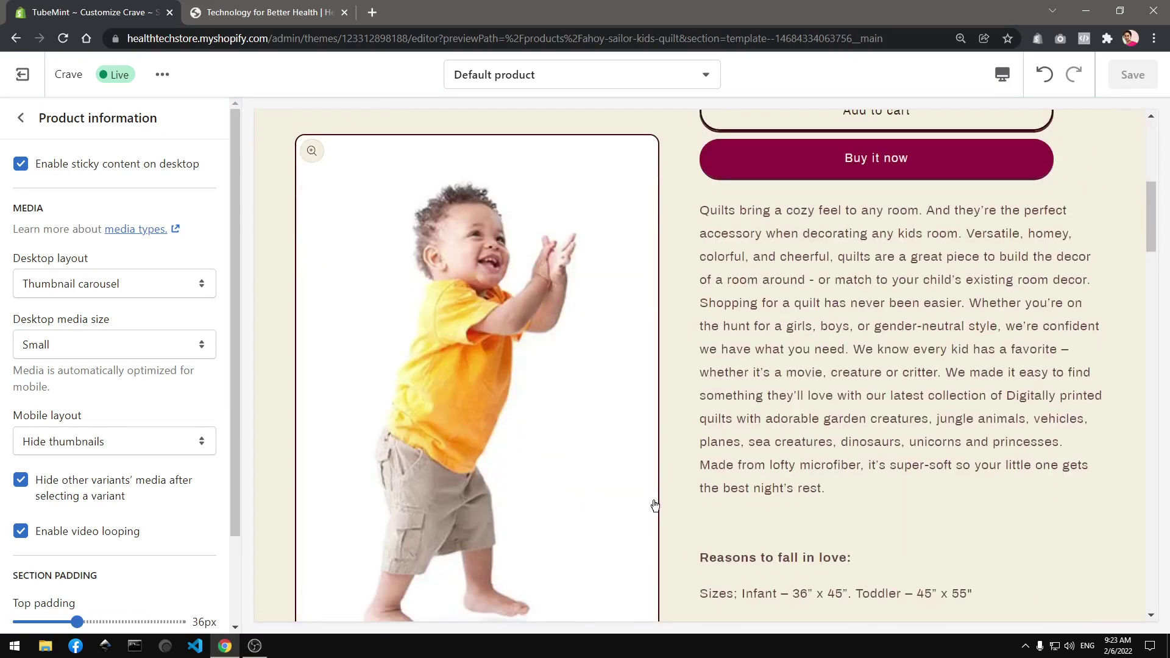
scroll(719, 378, down, 1)
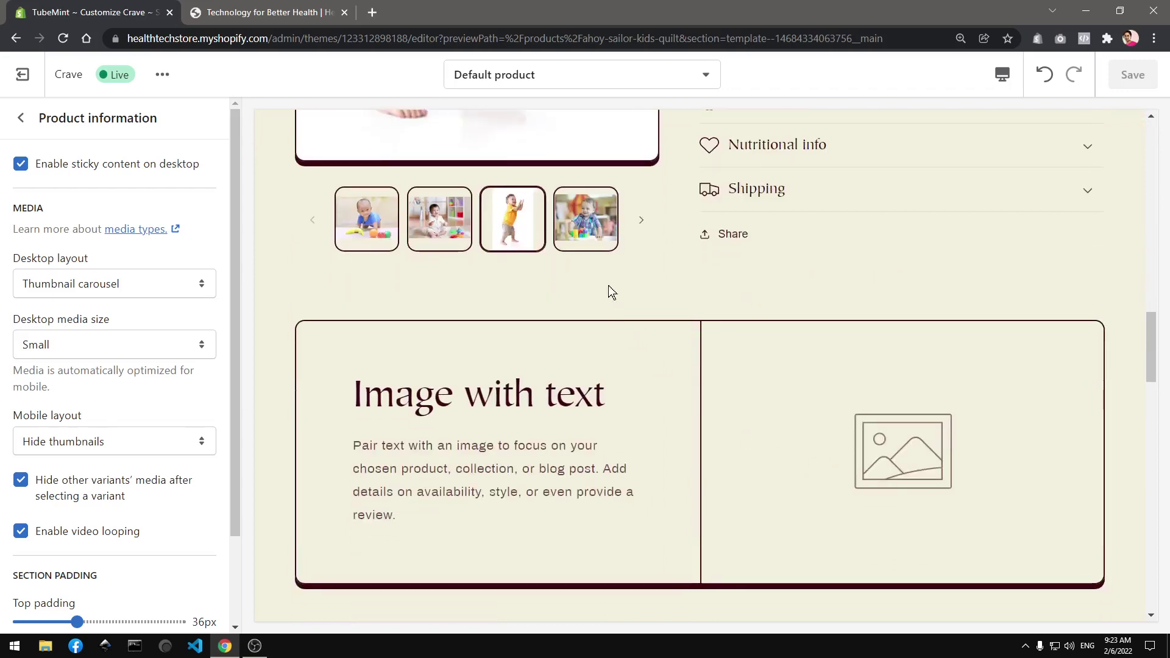
click(585, 221)
scroll(646, 402, up, 4)
scroll(667, 453, up, 1)
click(601, 487)
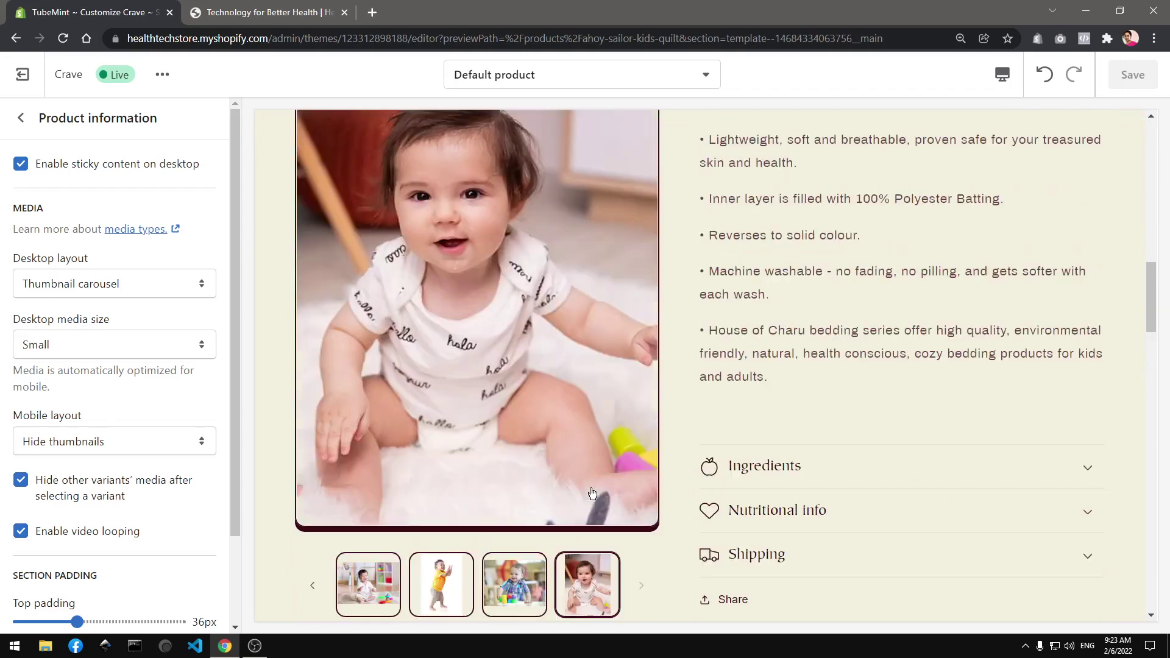
scroll(778, 483, up, 10)
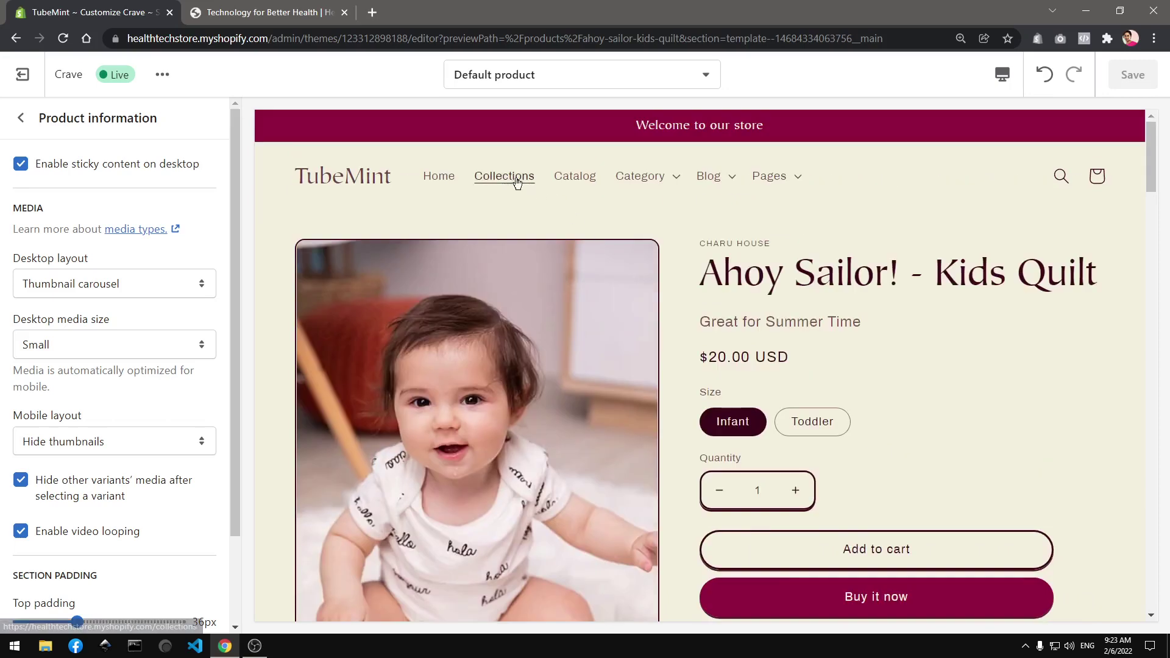
click(561, 178)
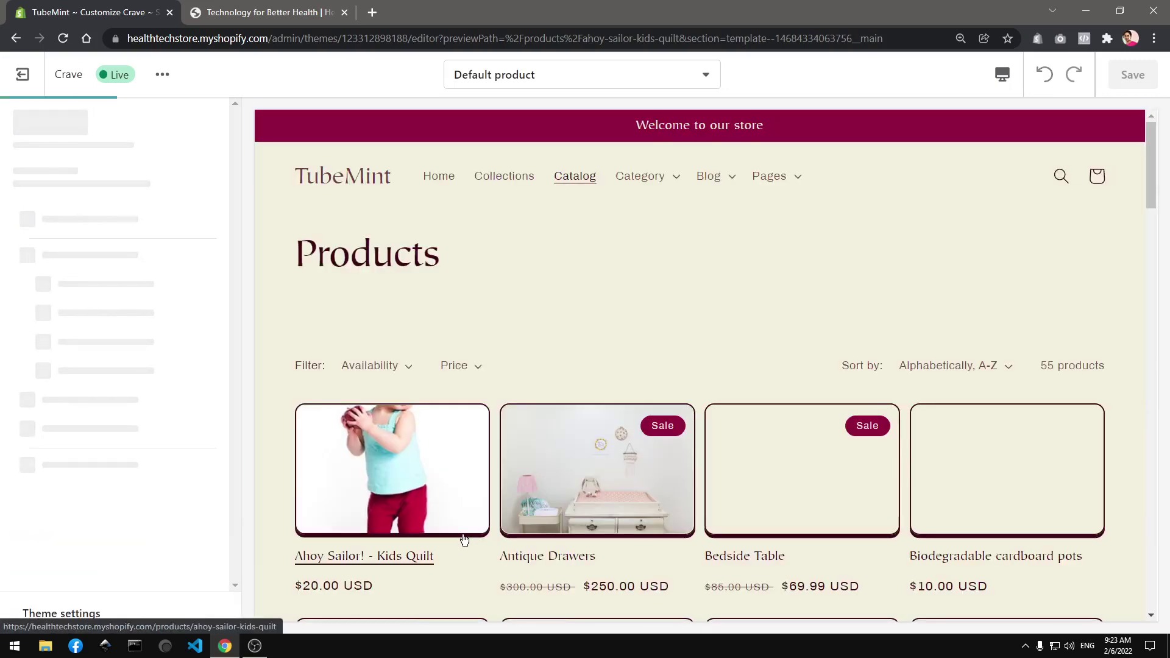
scroll(465, 539, down, 9)
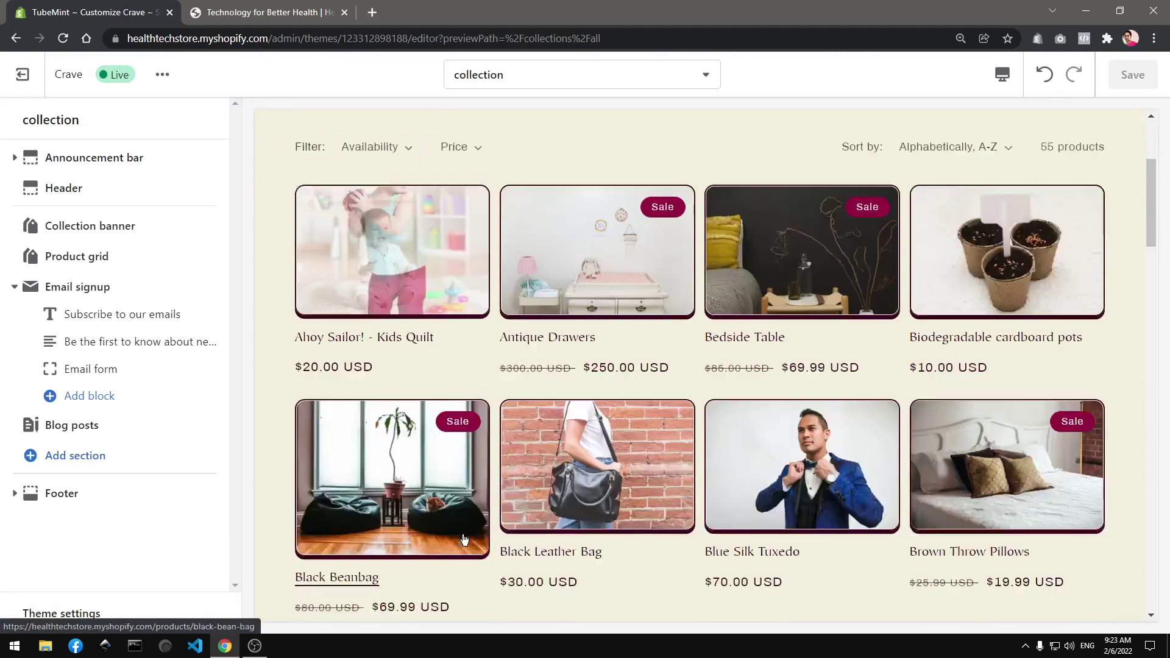
scroll(464, 539, down, 15)
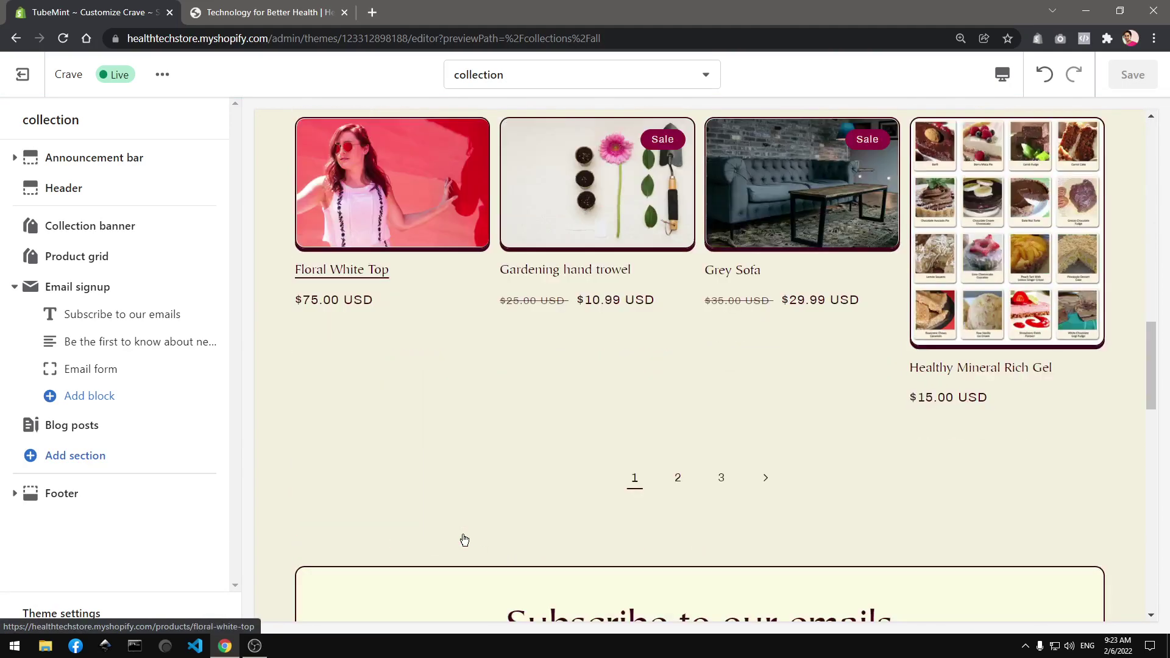
scroll(462, 536, up, 10)
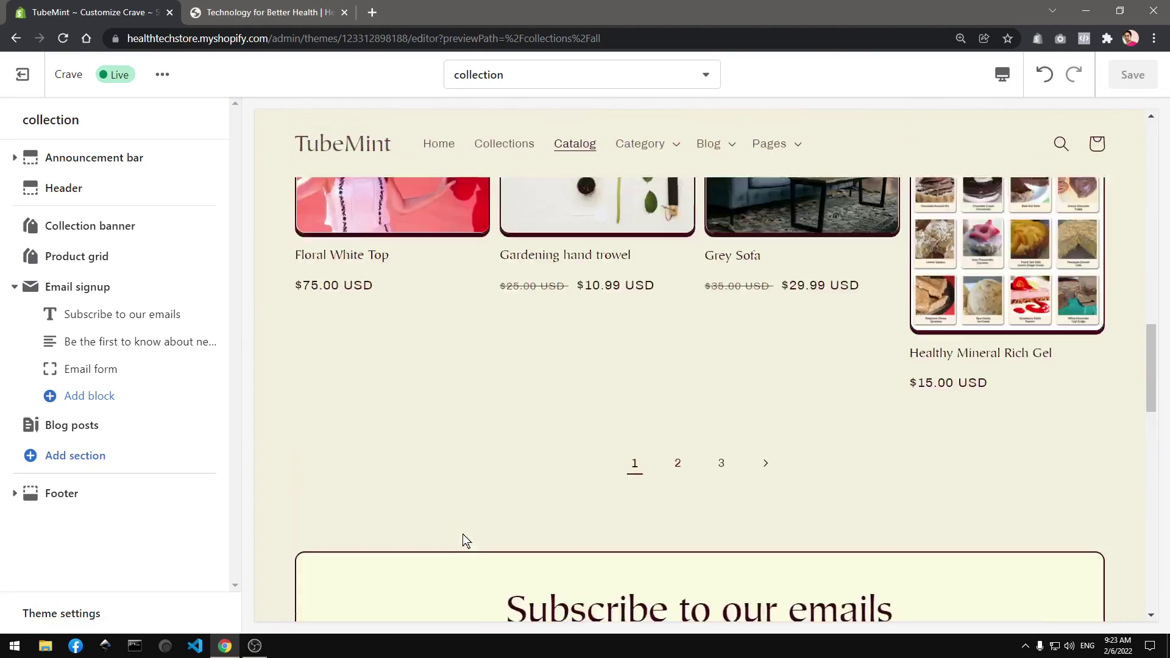
scroll(463, 539, up, 7)
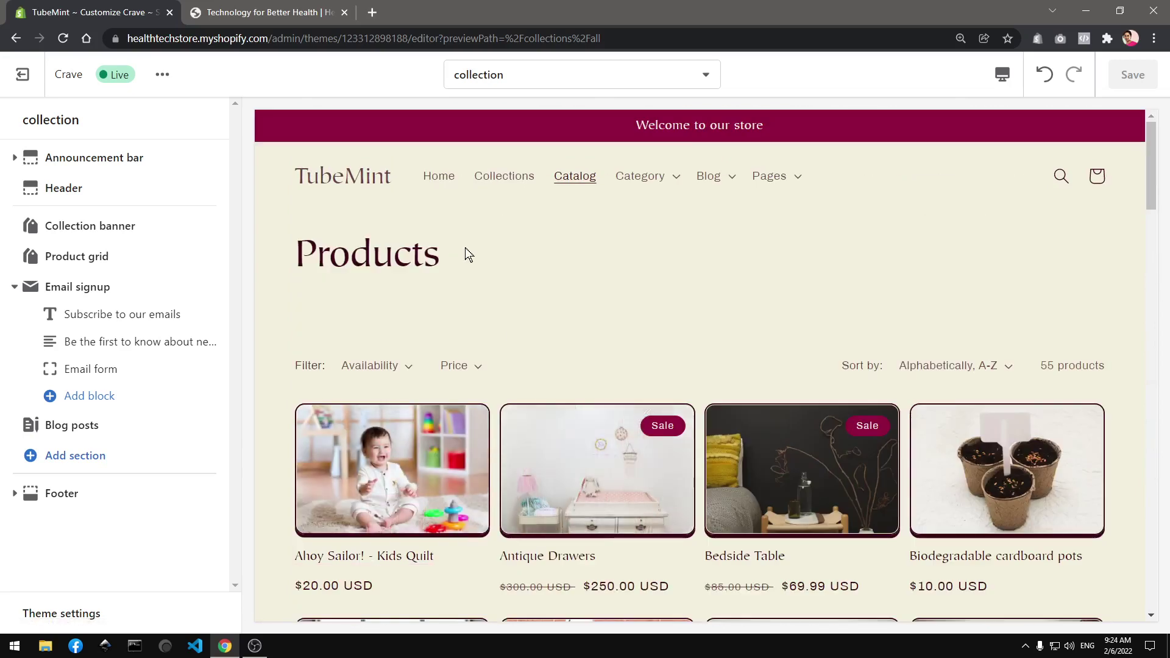
drag(459, 251, 287, 243)
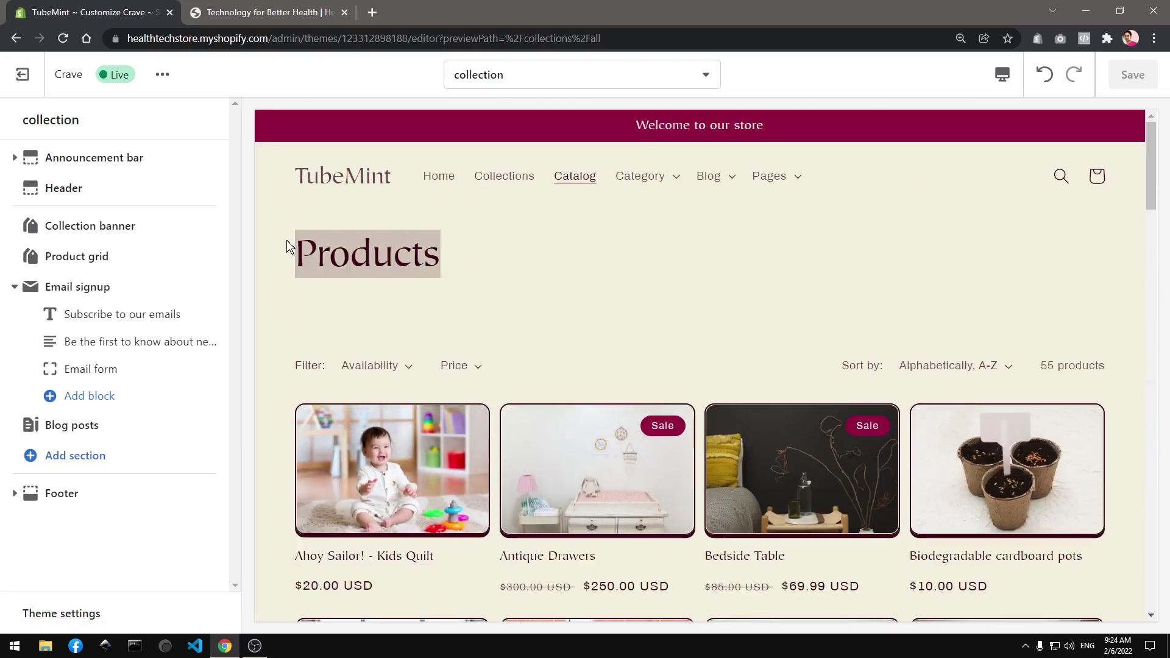
click(448, 265)
drag(451, 261, 292, 246)
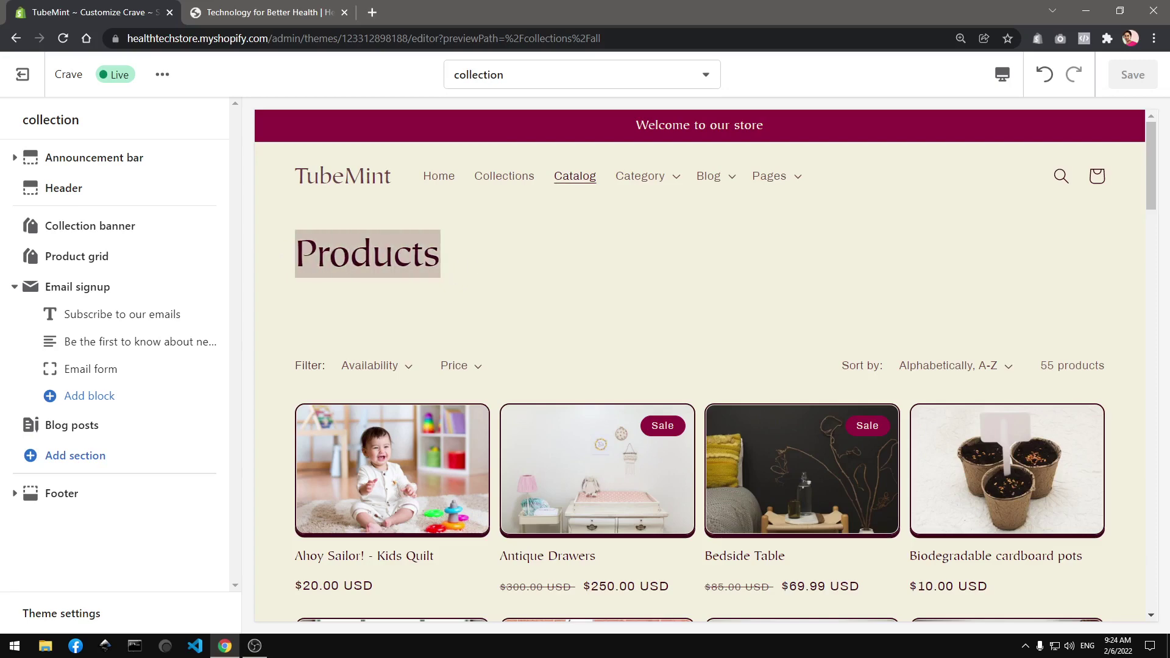